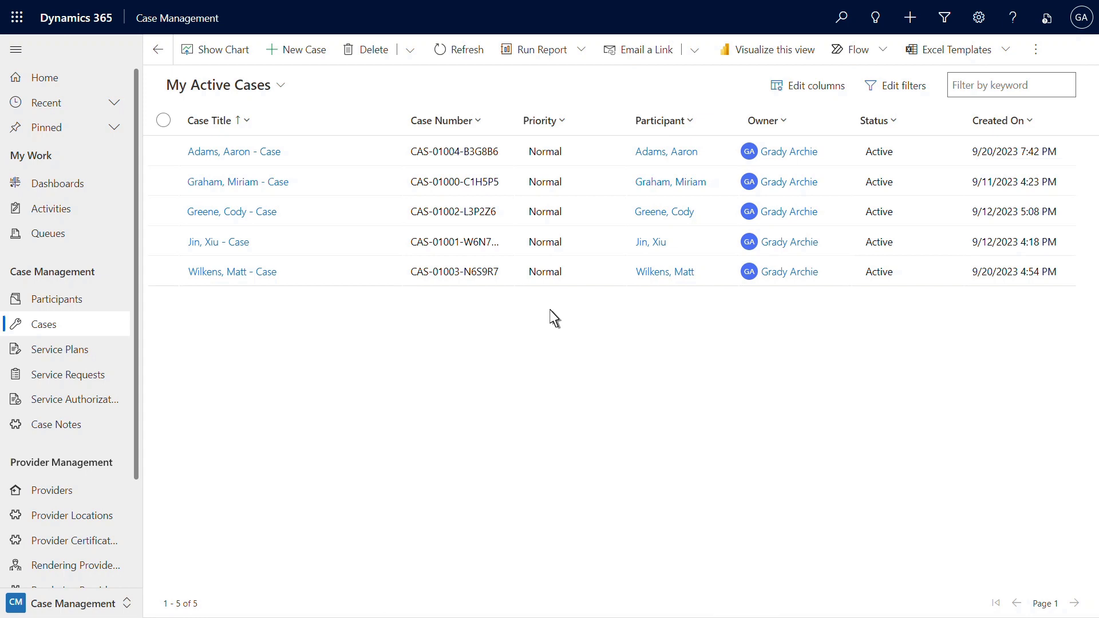
# Start a new service plan from the second case in My Active Cases and set its status reason to Active.
pyautogui.doubleClick(310, 186)
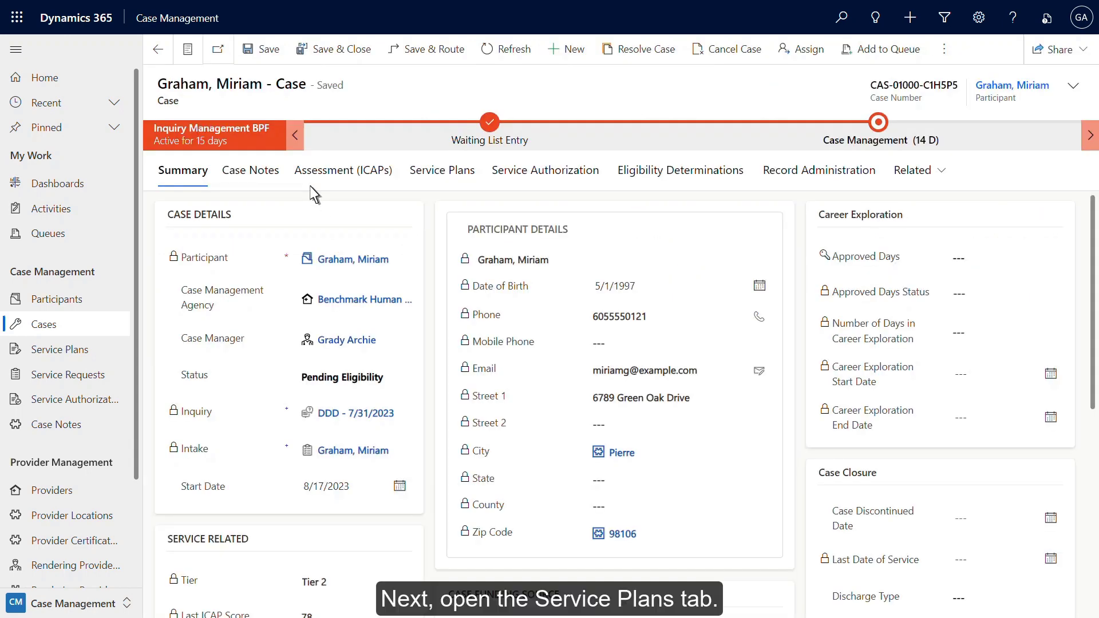
pyautogui.click(415, 177)
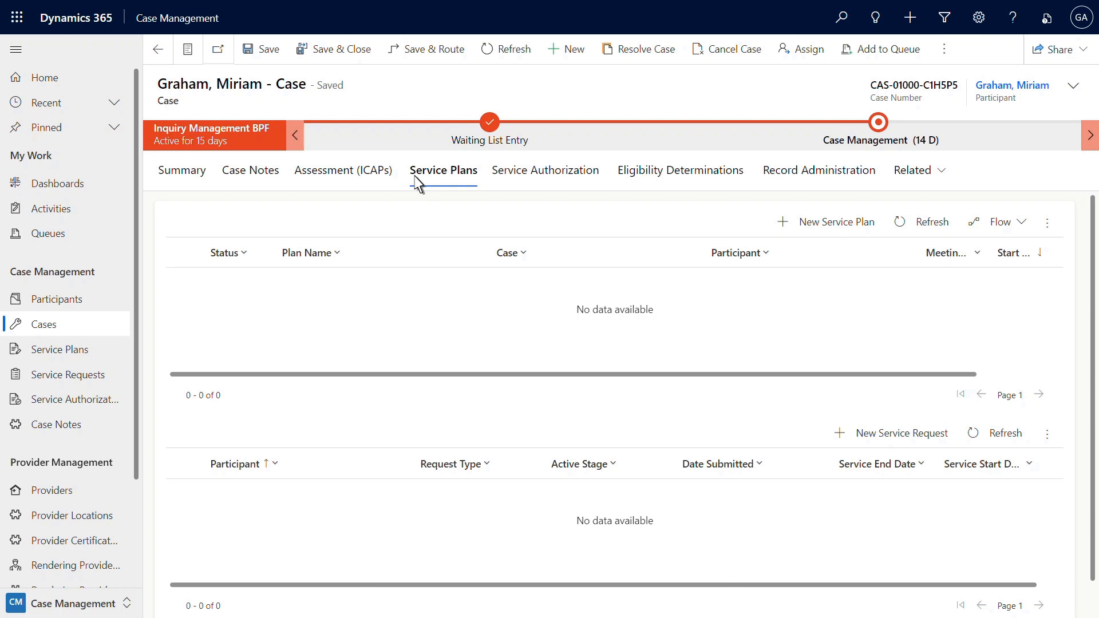
pyautogui.click(814, 227)
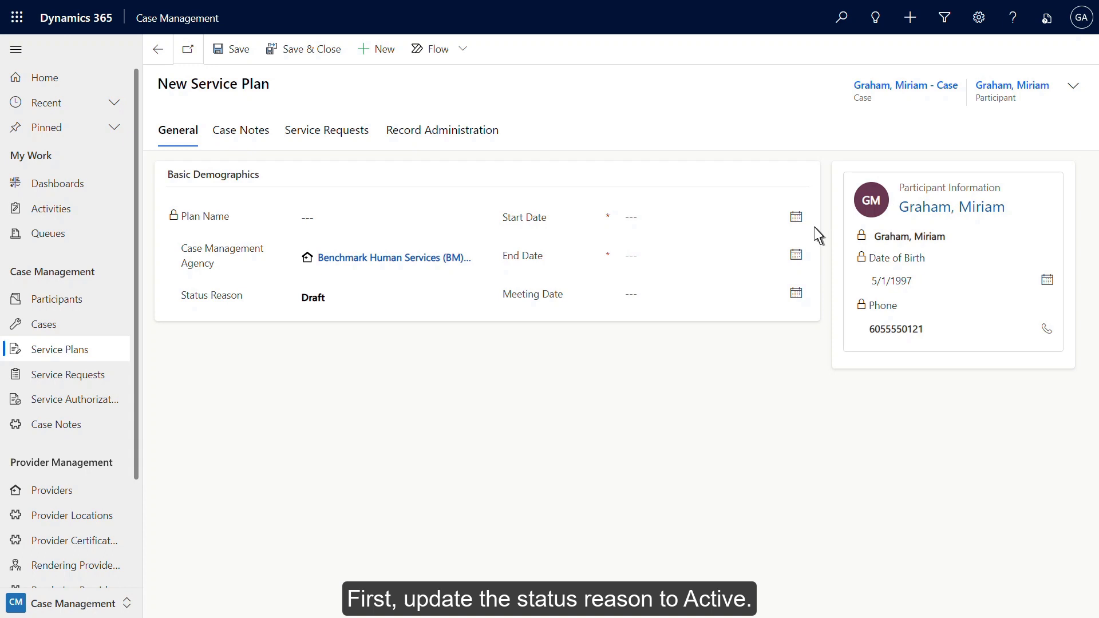
pyautogui.click(325, 308)
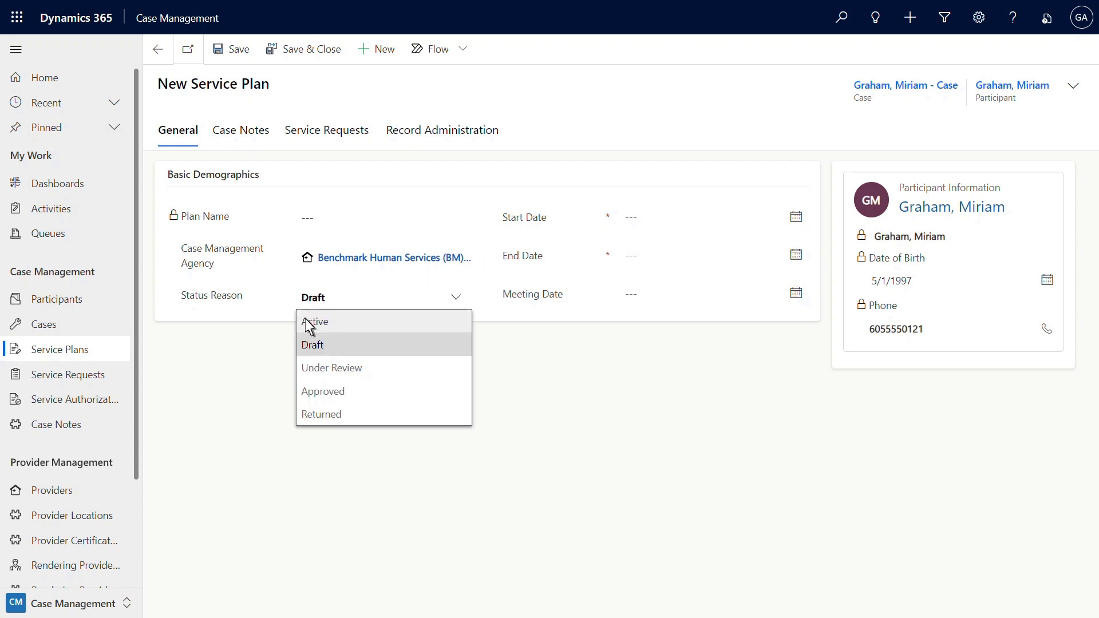
pyautogui.click(304, 324)
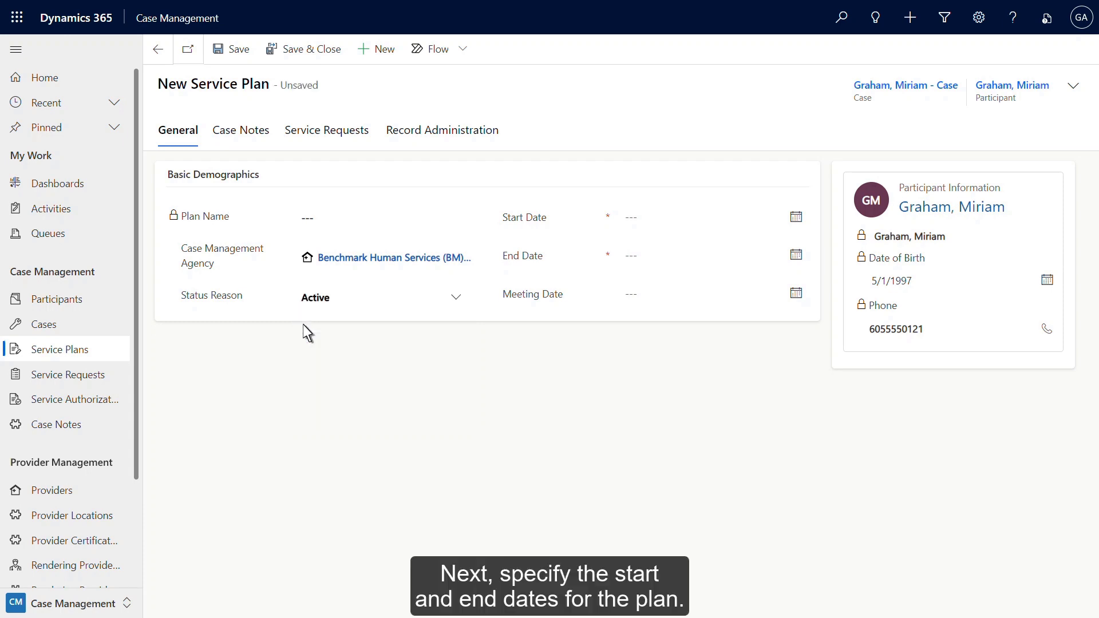
# Set the service plan's start date to 10/1/2023 and its end date to 9/30/2024.
pyautogui.click(795, 223)
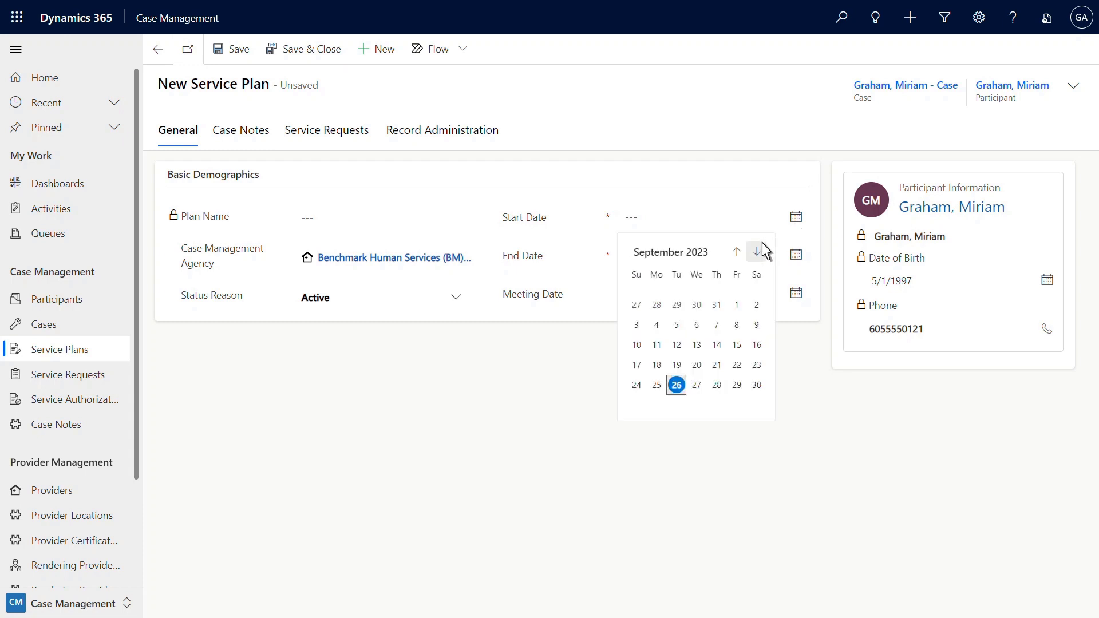
pyautogui.click(758, 252)
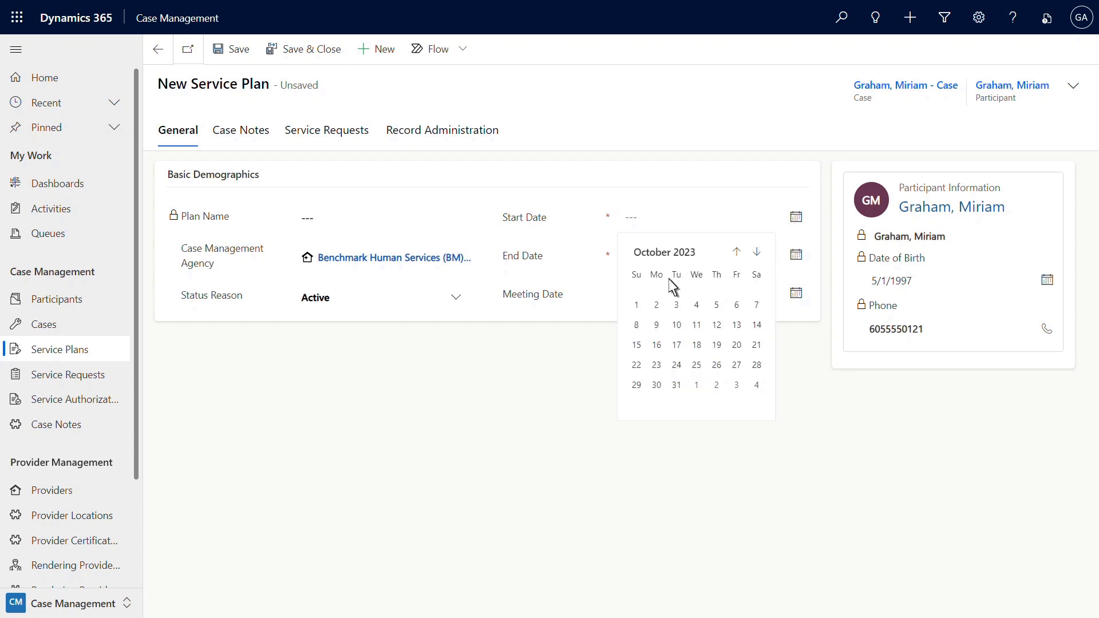
pyautogui.click(637, 306)
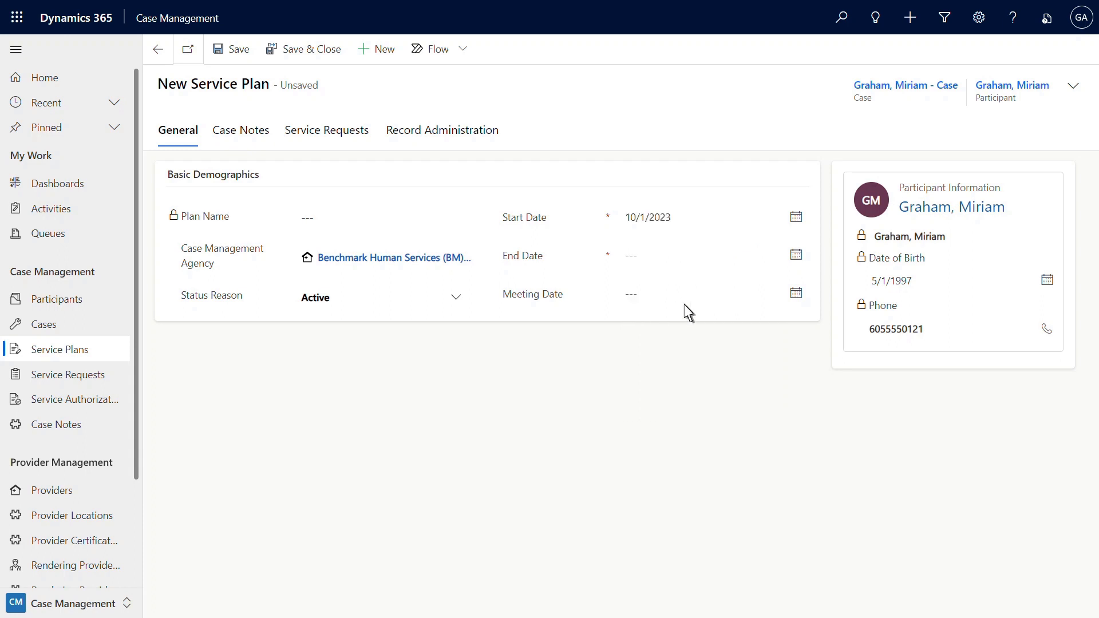
pyautogui.click(795, 257)
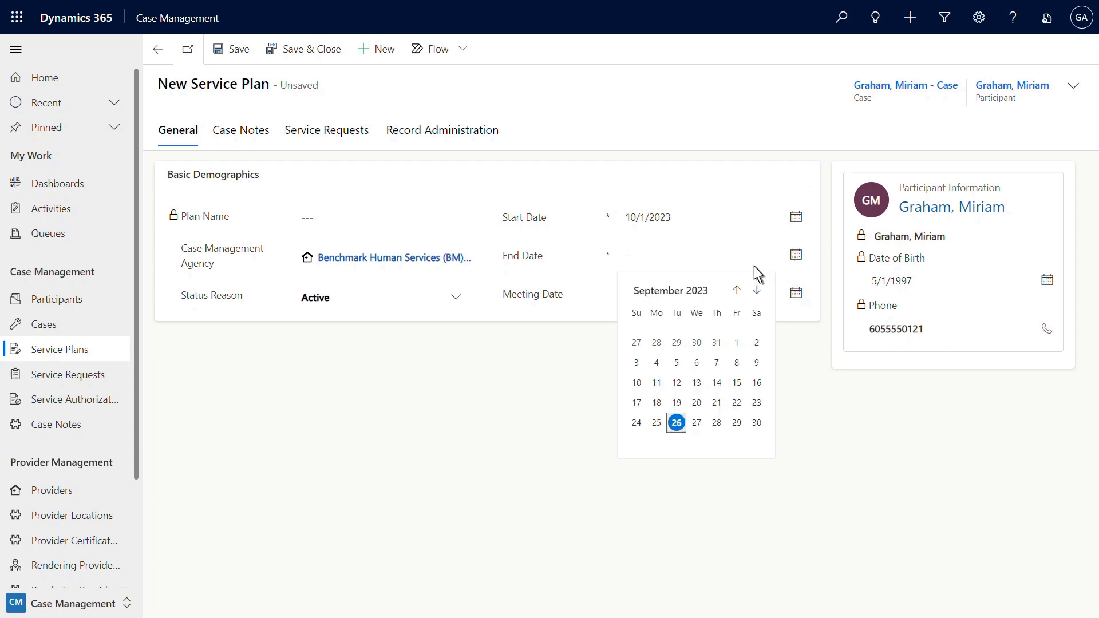
pyautogui.click(704, 289)
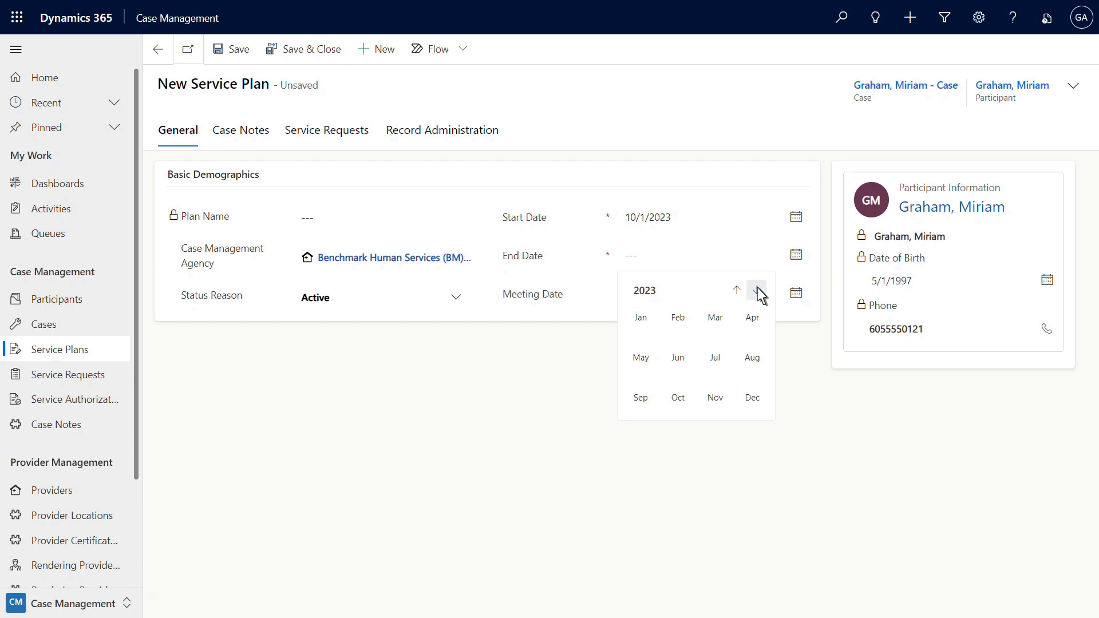
pyautogui.click(758, 291)
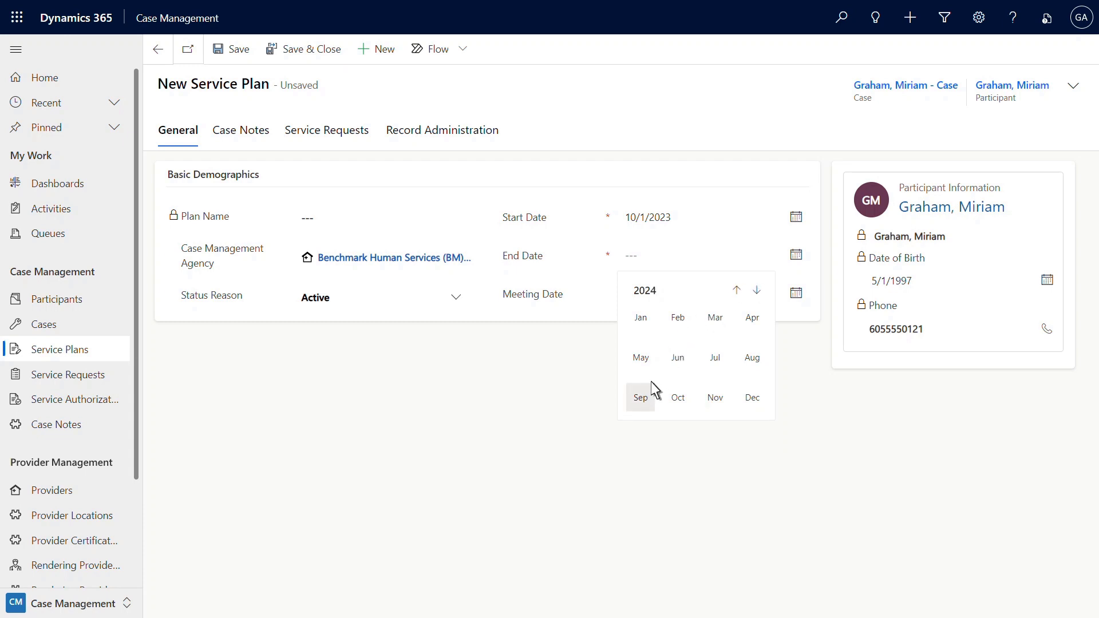
pyautogui.click(644, 403)
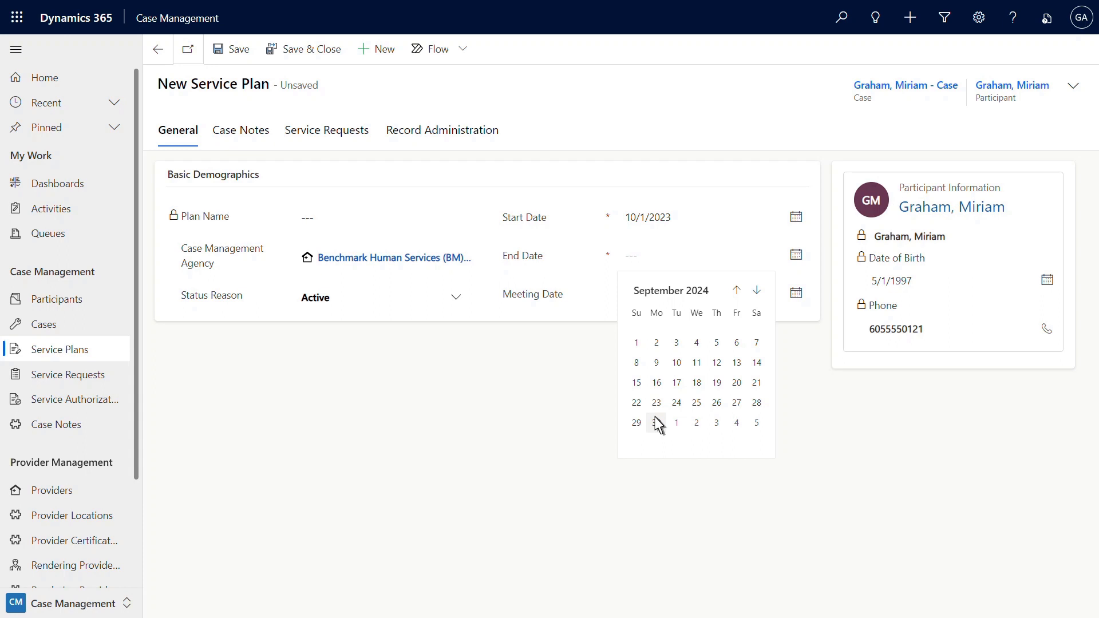
pyautogui.click(657, 423)
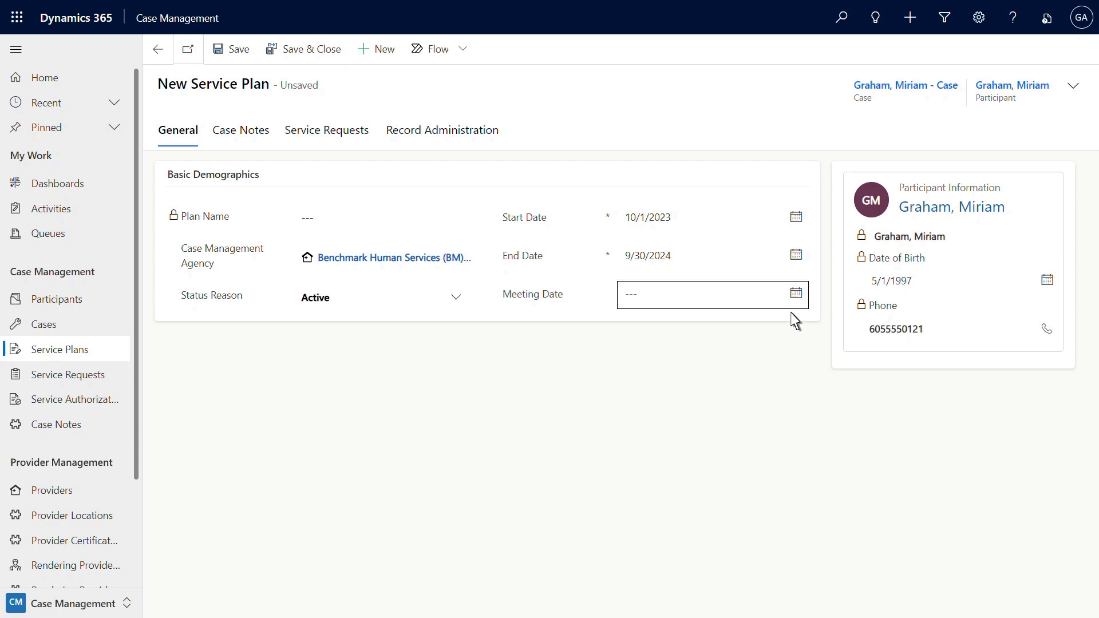
# Set the plan's meeting date to 9/26/2023 and save the service plan.
pyautogui.click(796, 294)
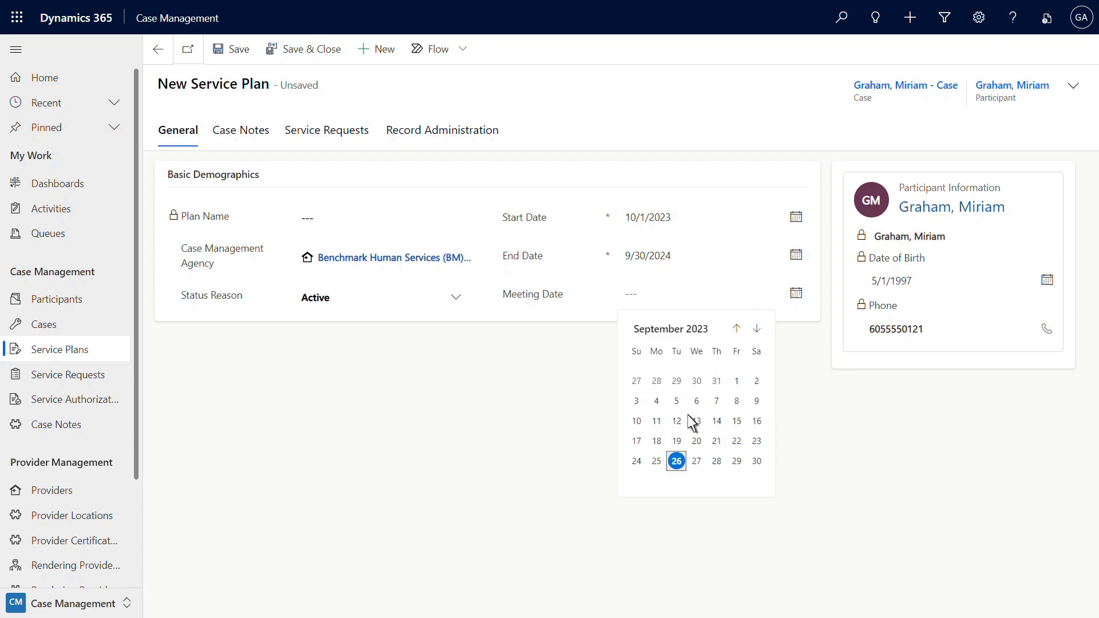
pyautogui.click(672, 471)
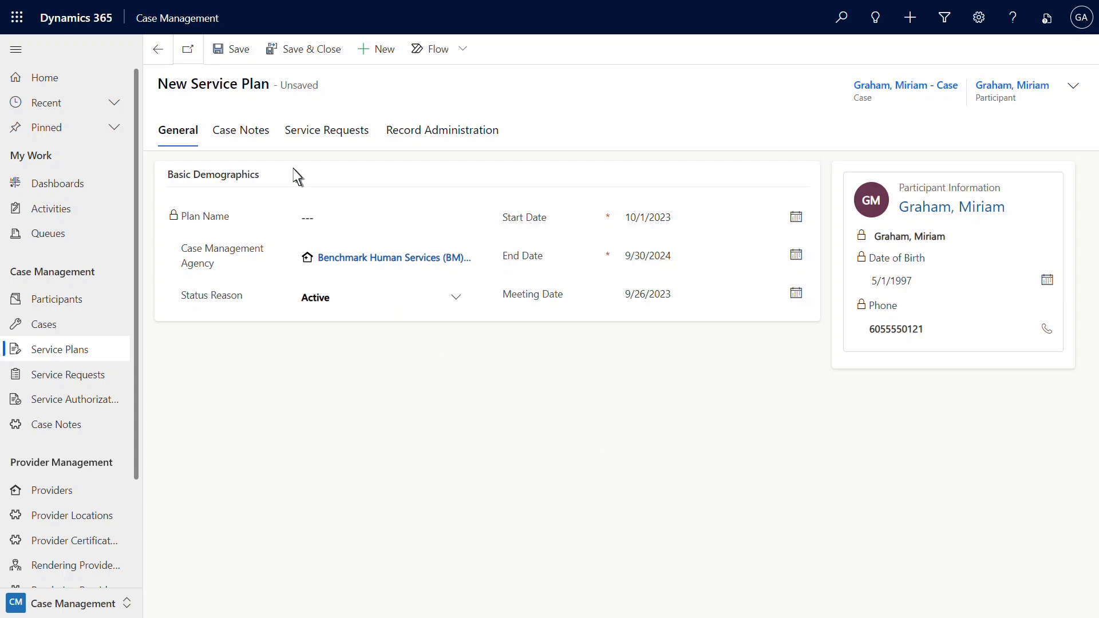
pyautogui.click(246, 51)
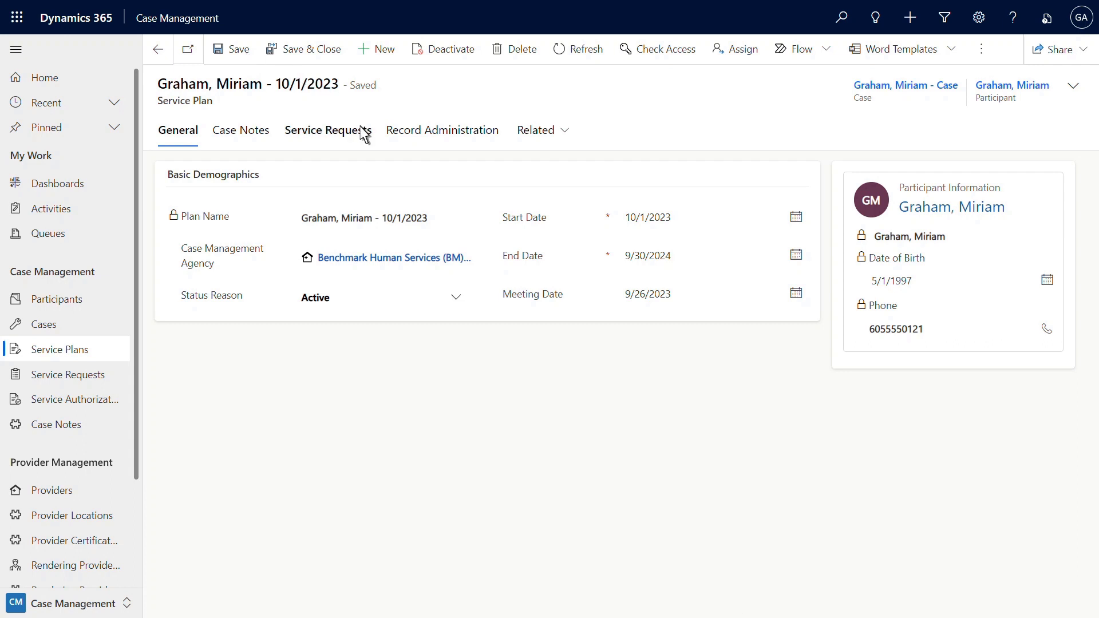
# Create a new service request from the service plan with the request type Initial and Annual Authorization.
pyautogui.click(327, 131)
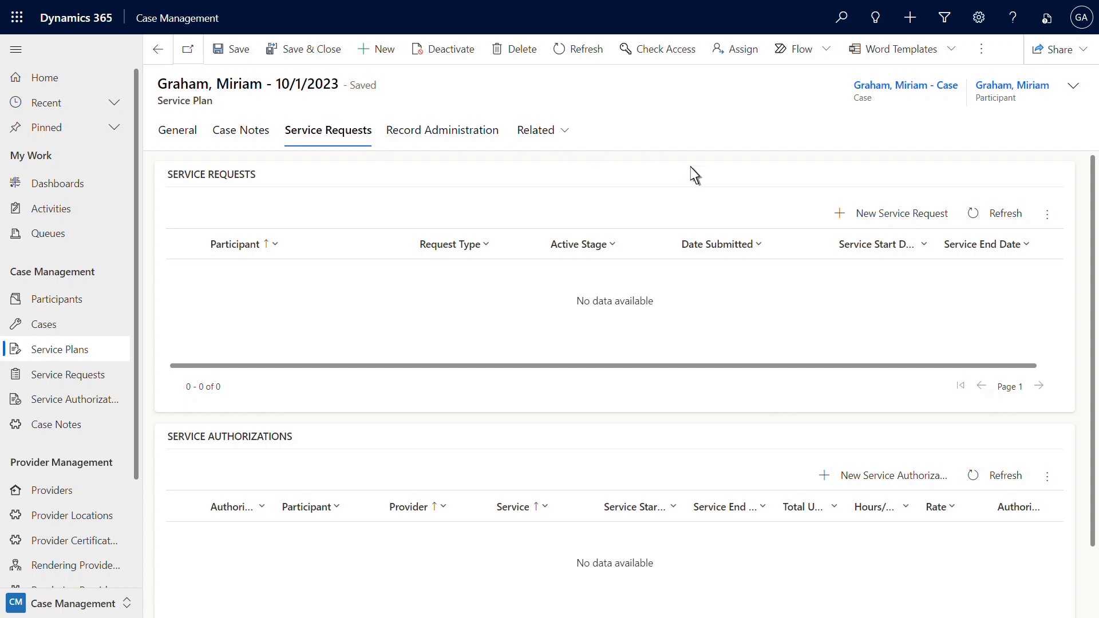
pyautogui.click(858, 216)
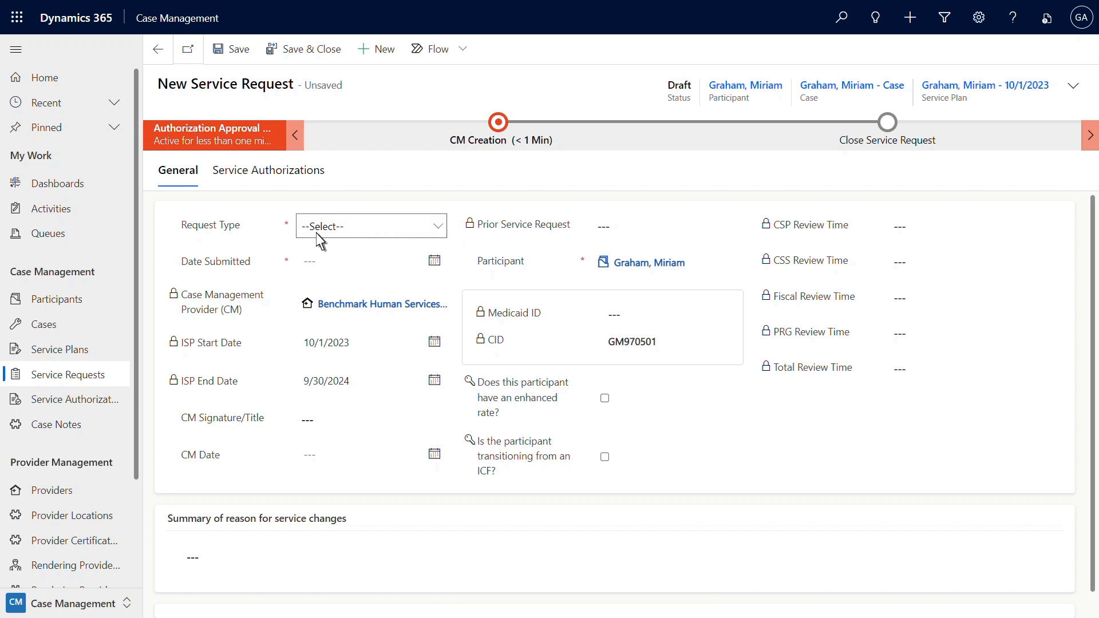
pyautogui.click(313, 238)
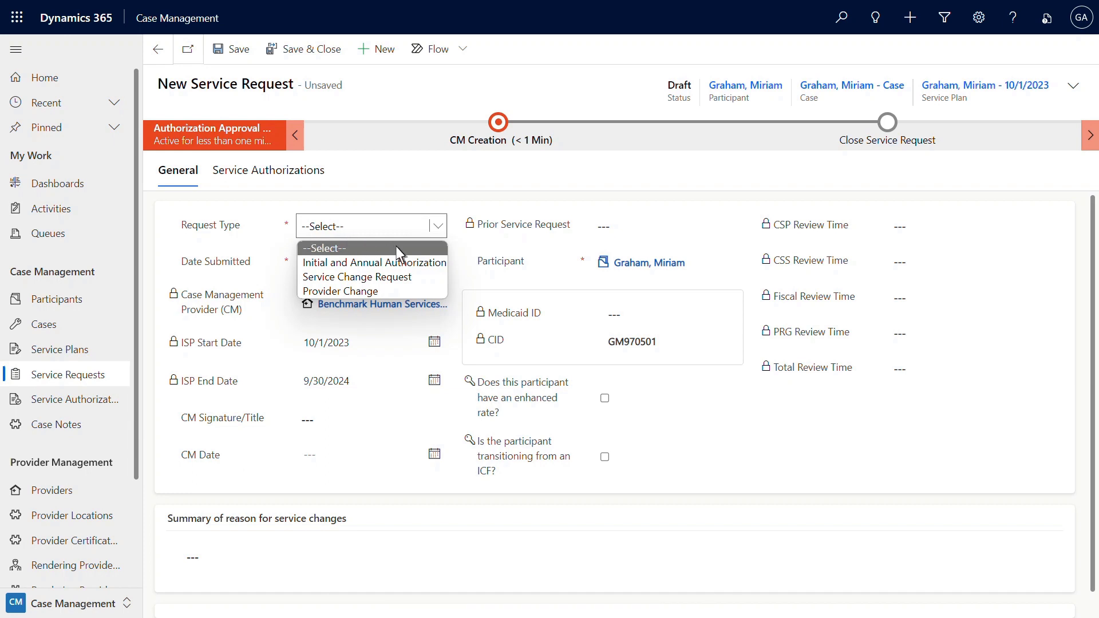
pyautogui.click(375, 264)
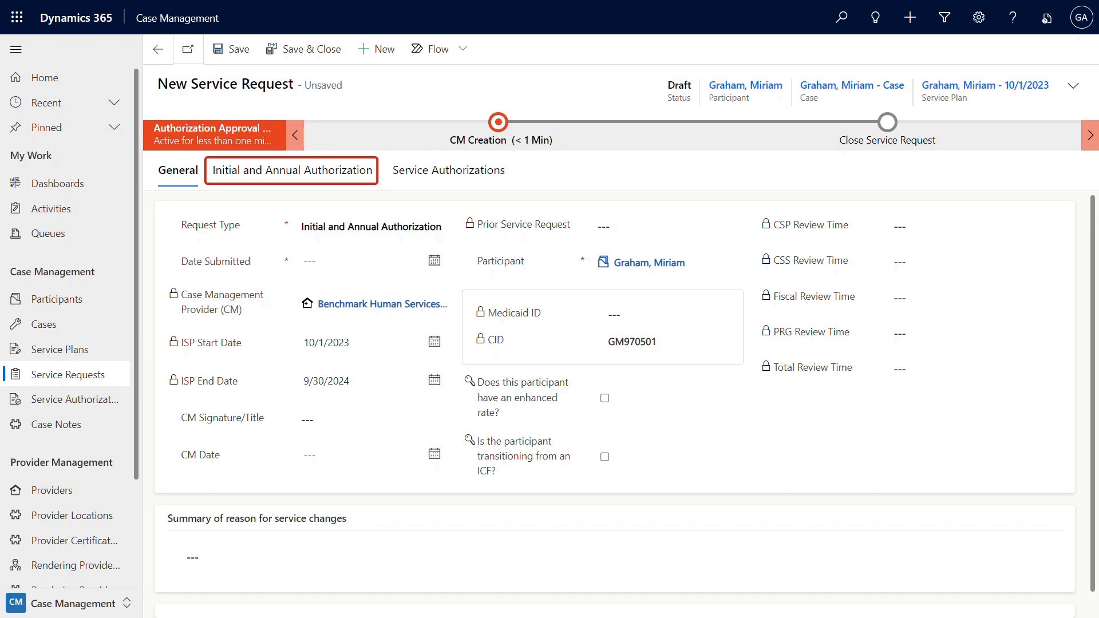
# Set the service request's submitted date to 9/26/2023 and save the request.
pyautogui.click(437, 267)
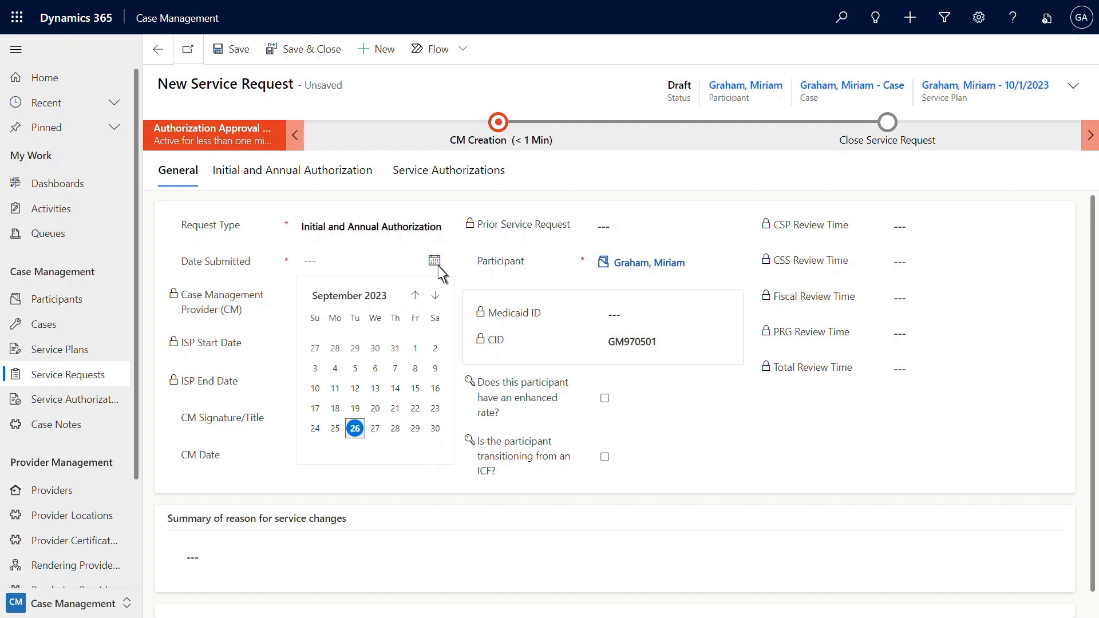
pyautogui.click(355, 434)
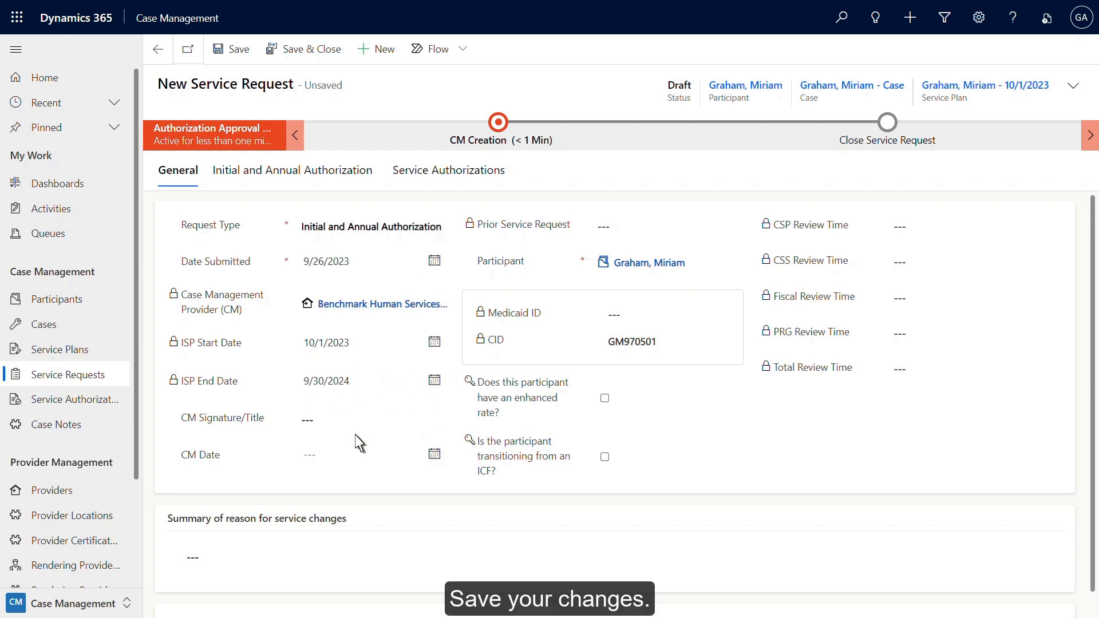
pyautogui.click(248, 58)
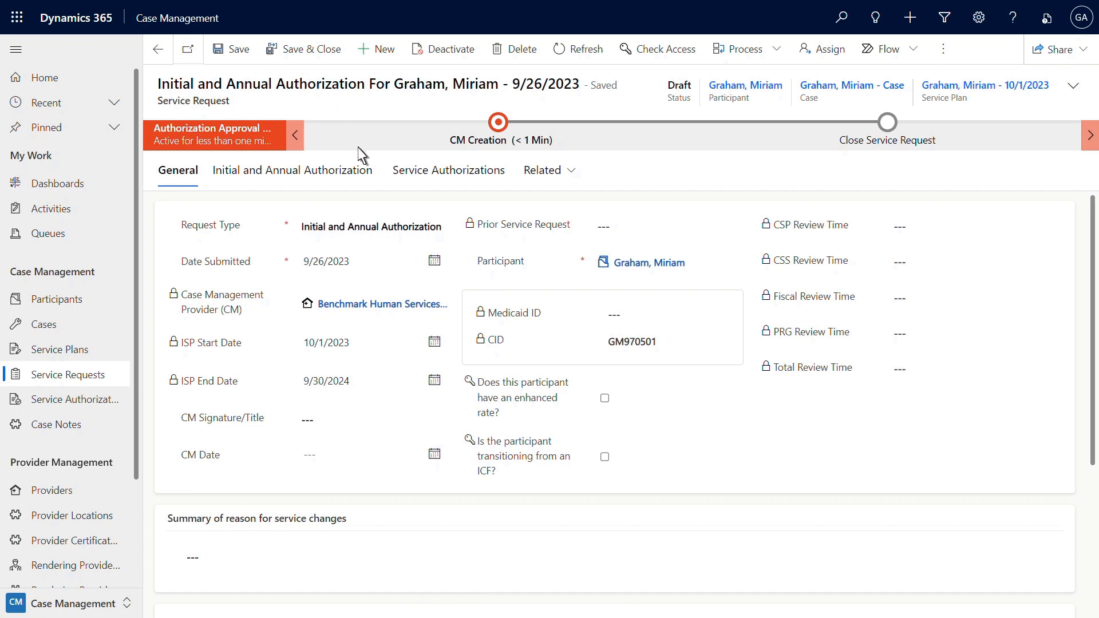
# In the request's Initial and Annual Authorization details, set the Facility Based Day Service and Virtual Day Support actions to Add.
pyautogui.click(372, 179)
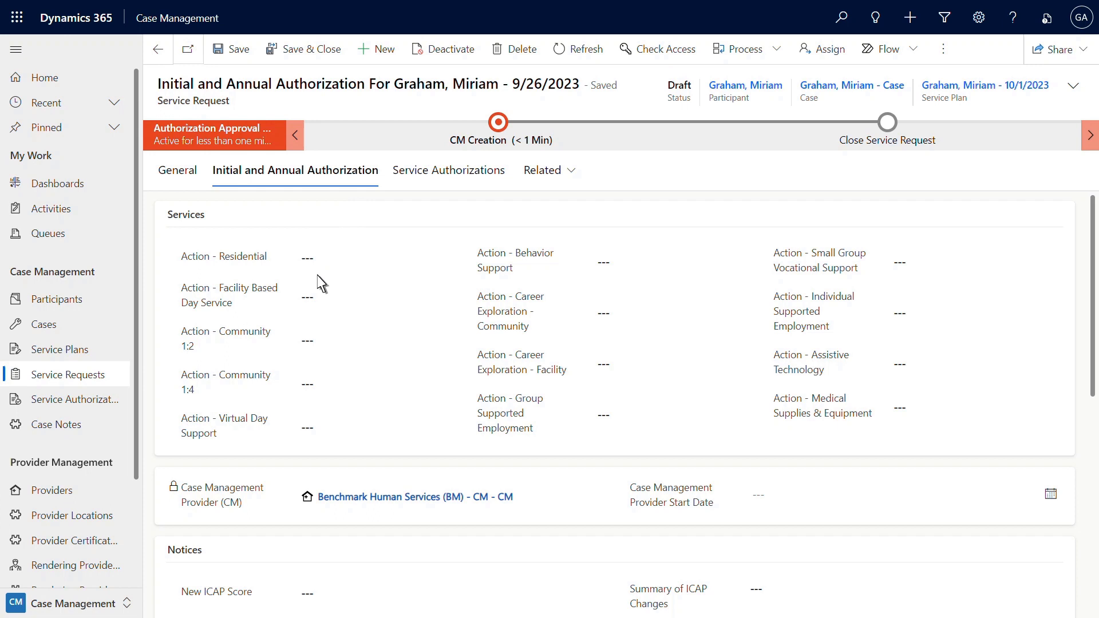
pyautogui.click(312, 302)
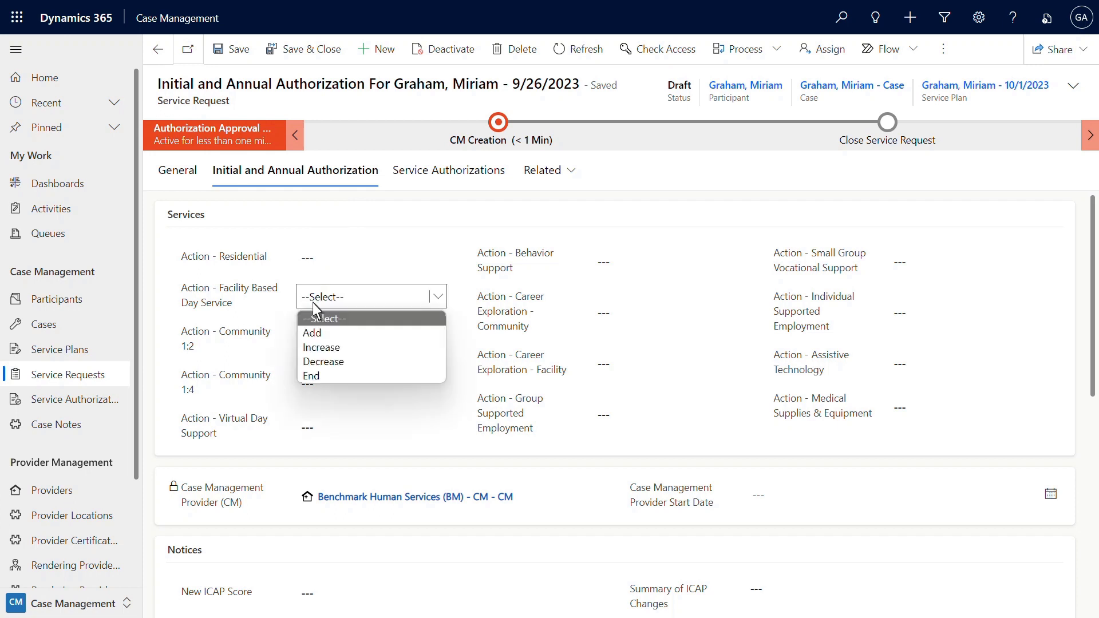
pyautogui.click(306, 337)
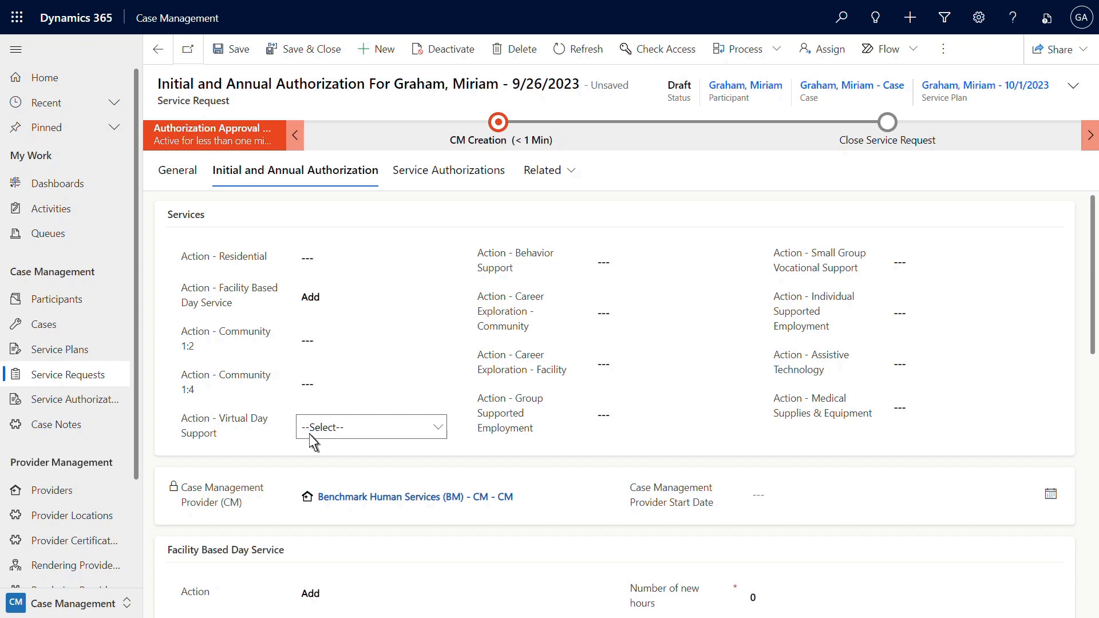
pyautogui.click(310, 434)
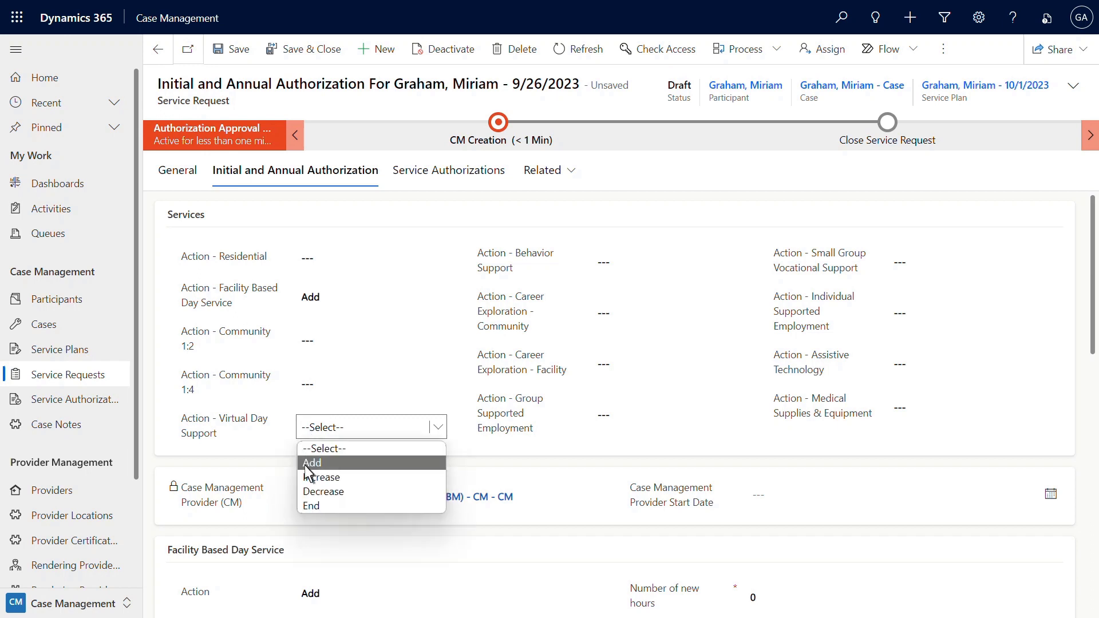
pyautogui.click(304, 466)
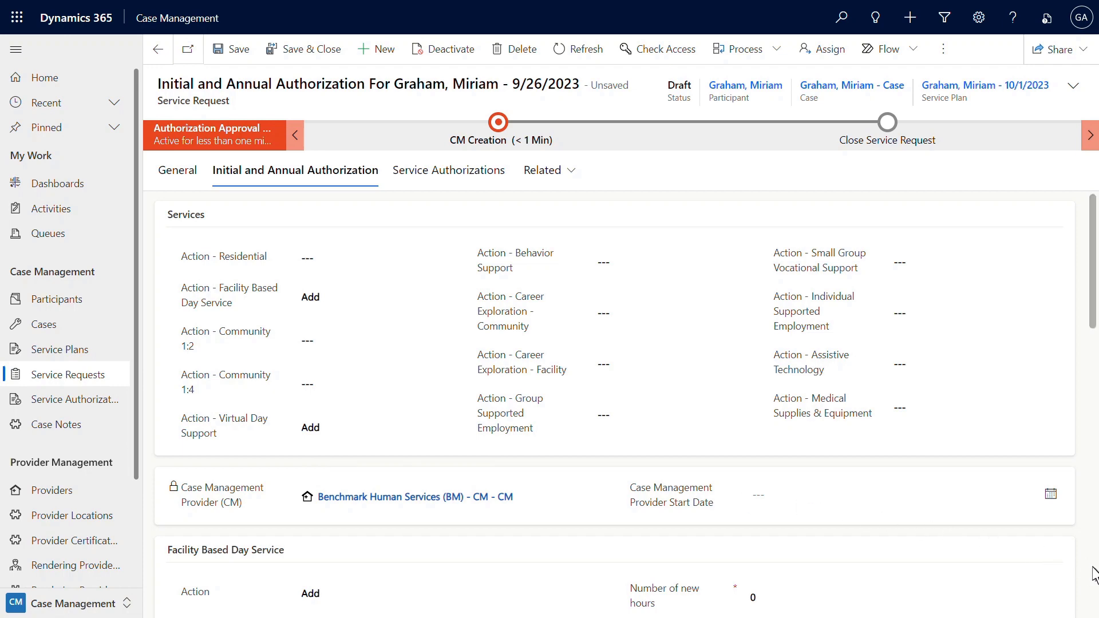
# For Facility Based Day Service, choose service Day Services - Facility (Basic: 1:8), provider Ability Building Services (ABS) and the participant's CHOICES - Adult funding source.
pyautogui.scroll(-5, 1094, 572)
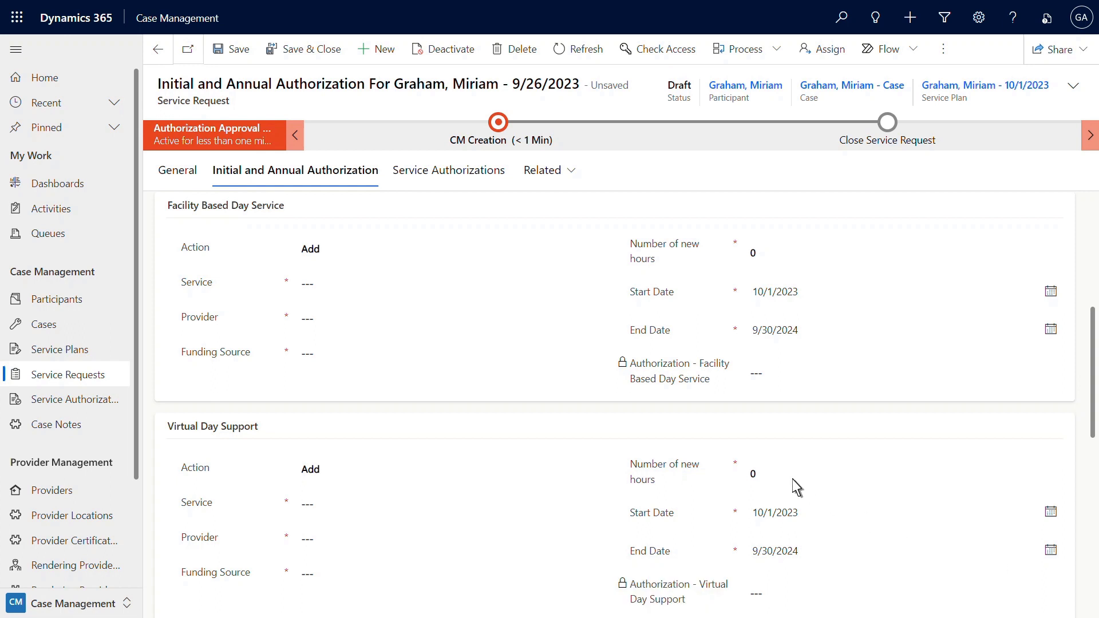
pyautogui.click(591, 301)
pyautogui.click(588, 285)
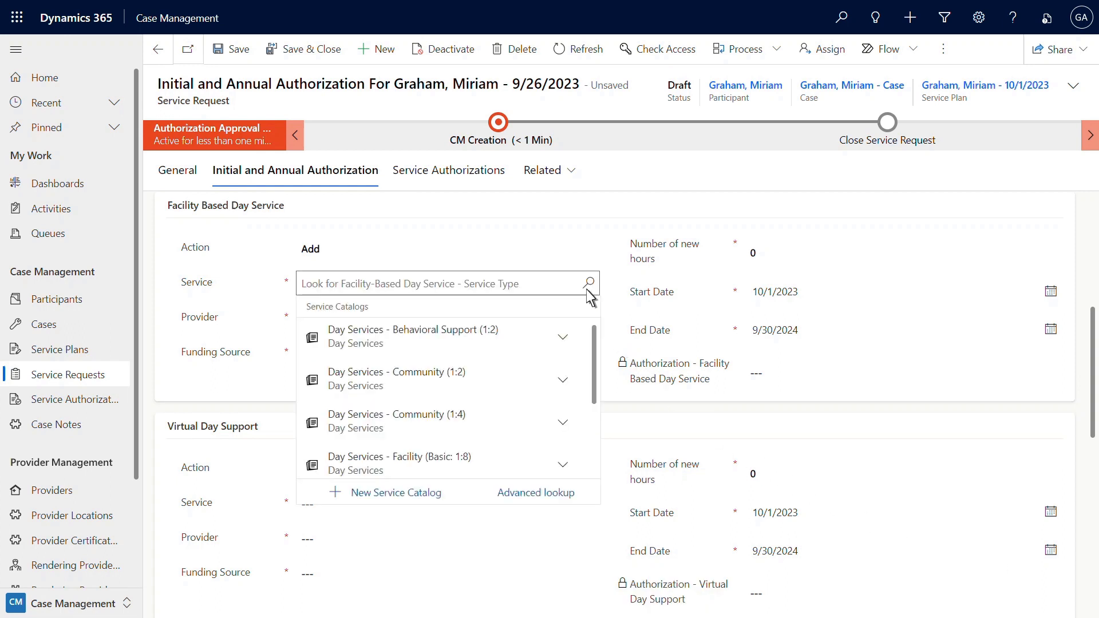
pyautogui.click(468, 458)
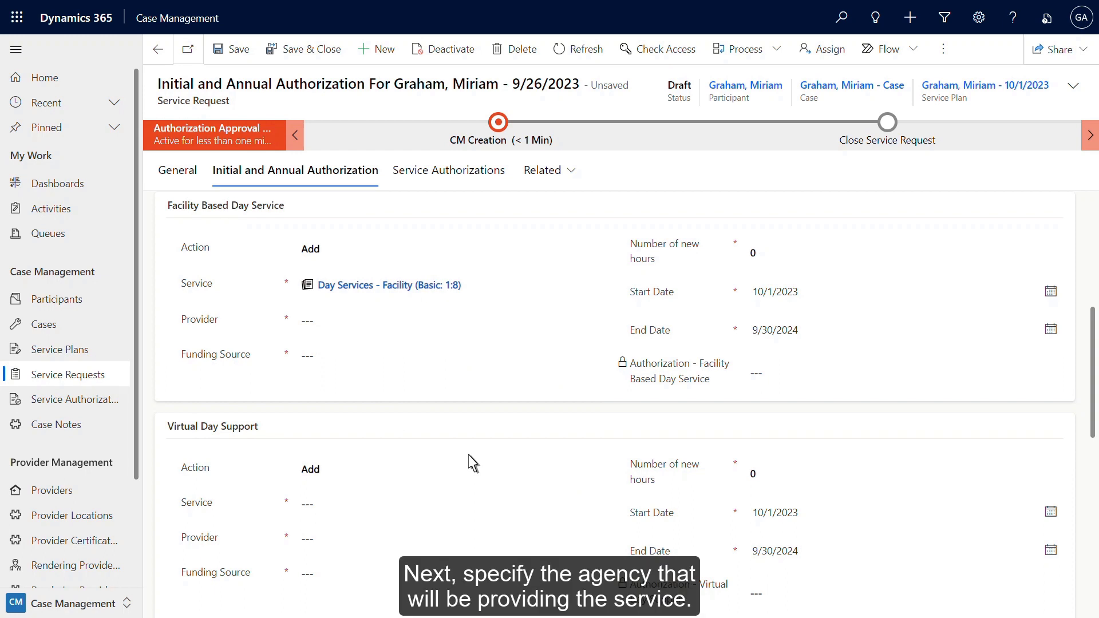
pyautogui.click(587, 328)
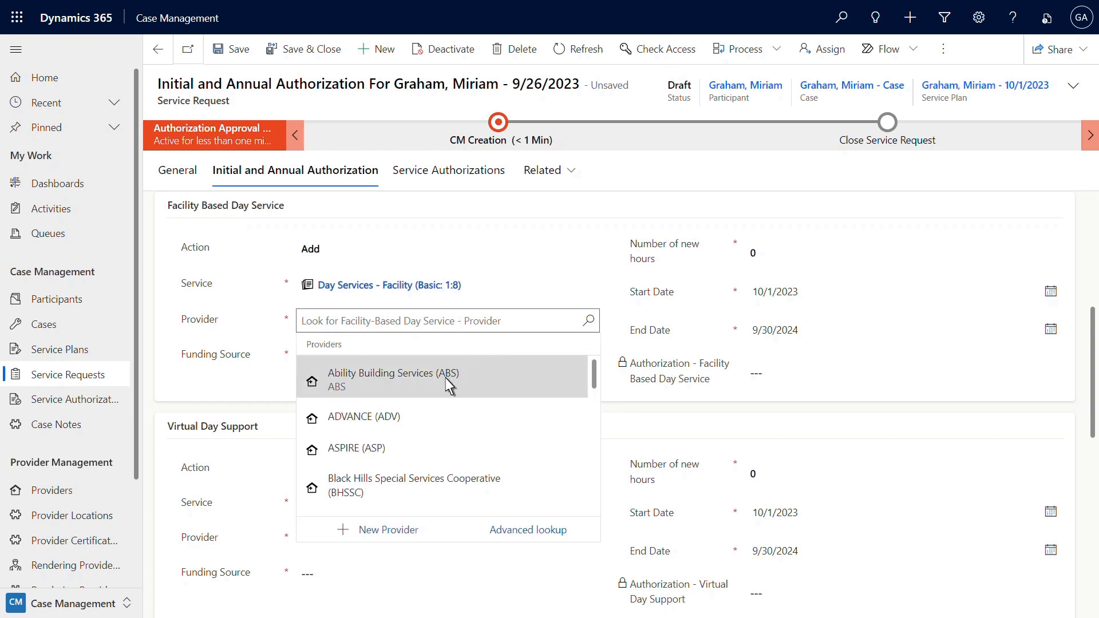
pyautogui.click(446, 389)
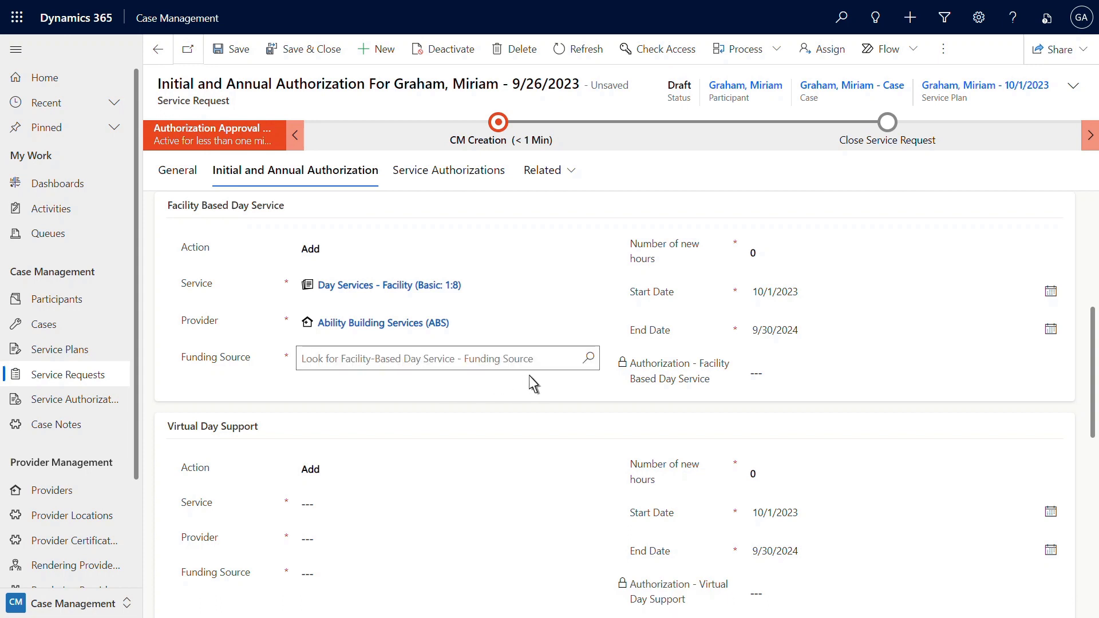
pyautogui.click(588, 360)
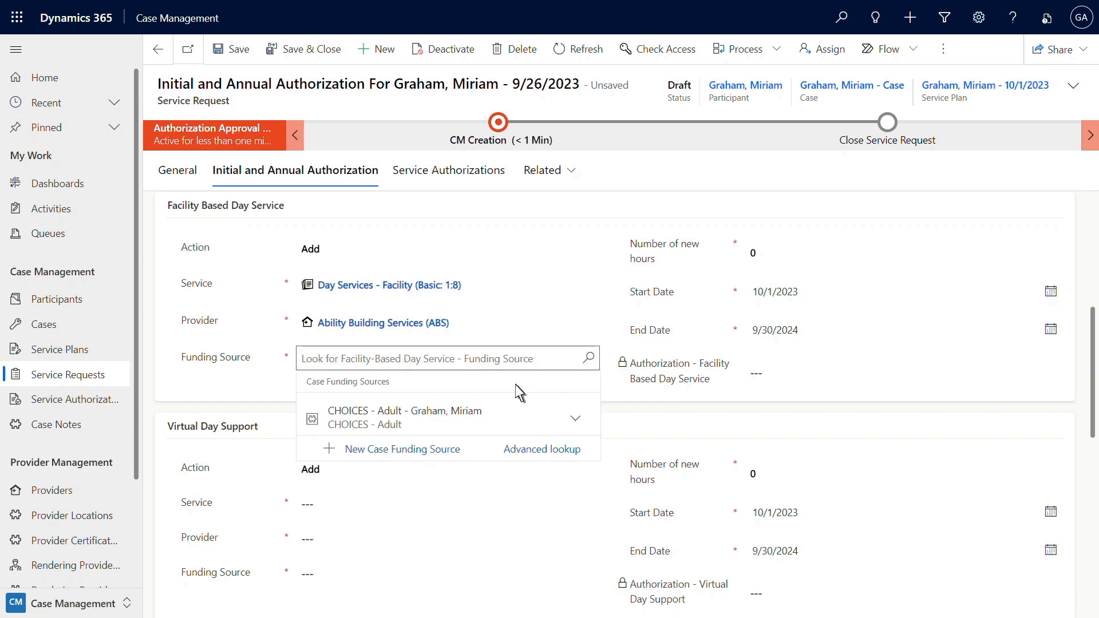
pyautogui.click(484, 422)
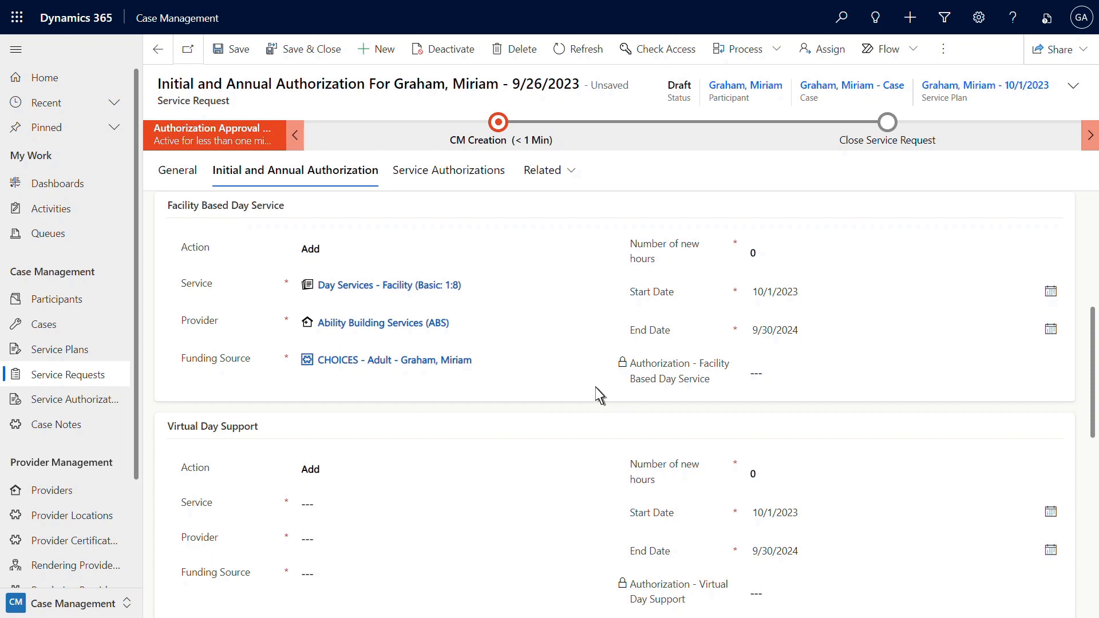
# Set Facility Based Day Service to 6 new hours and choose Day Services - Virtual (1:6) as the Virtual Day Support service.
pyautogui.click(756, 257)
pyautogui.write('6')
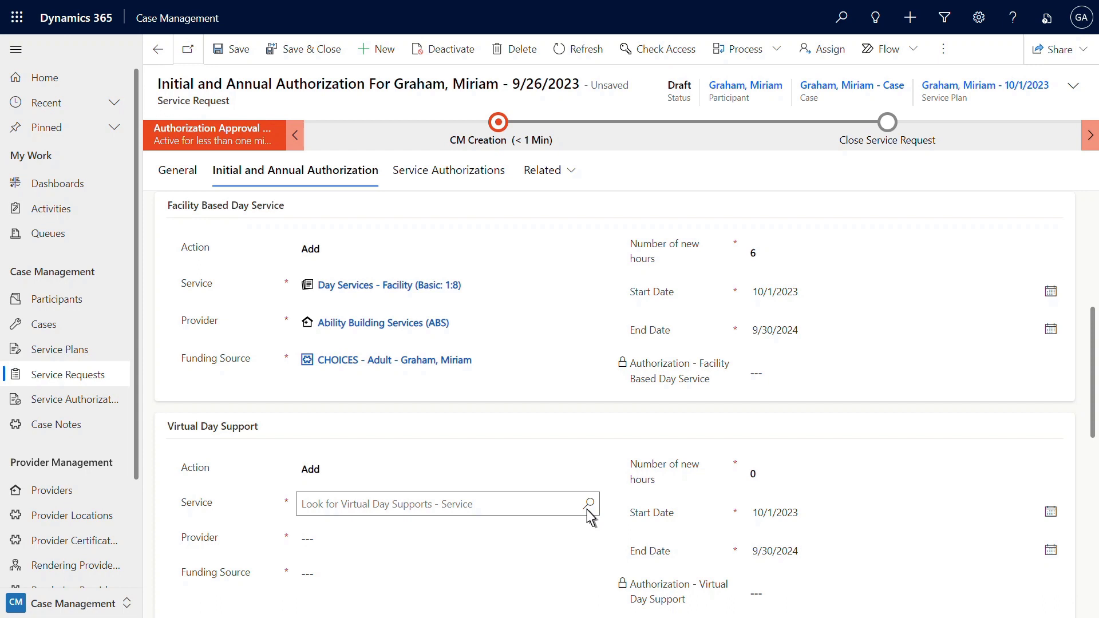
pyautogui.click(587, 507)
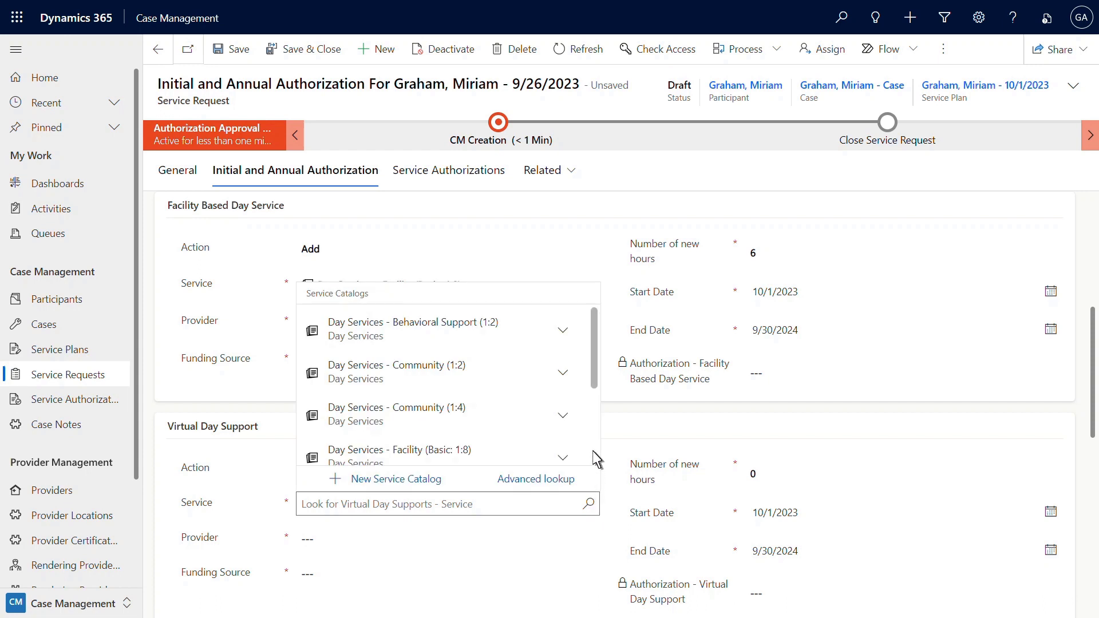
pyautogui.scroll(-3, 596, 458)
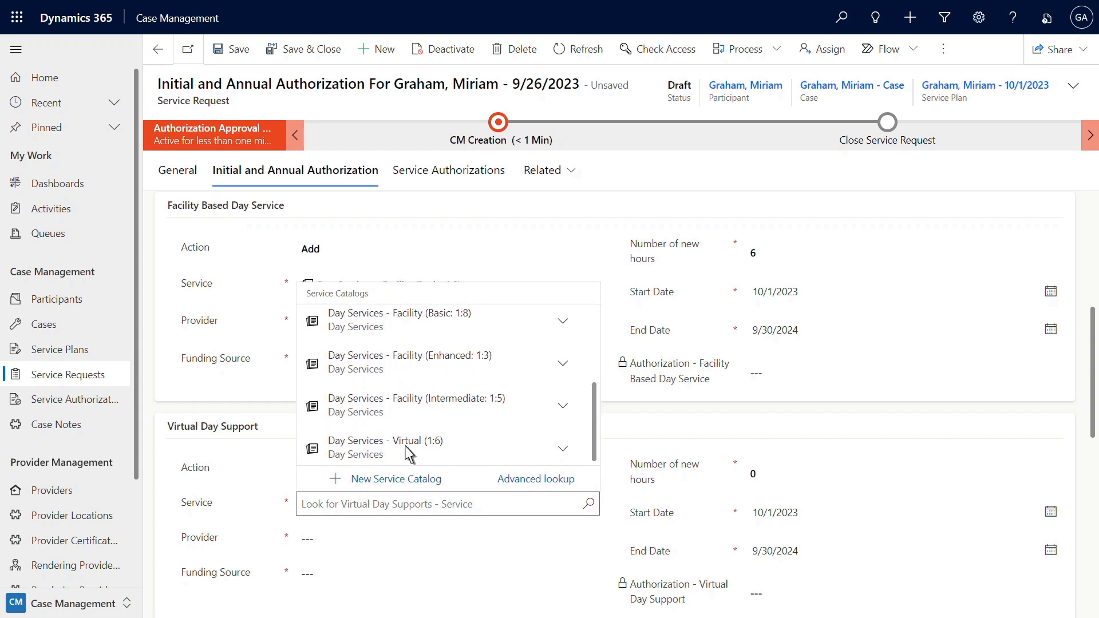
pyautogui.click(335, 449)
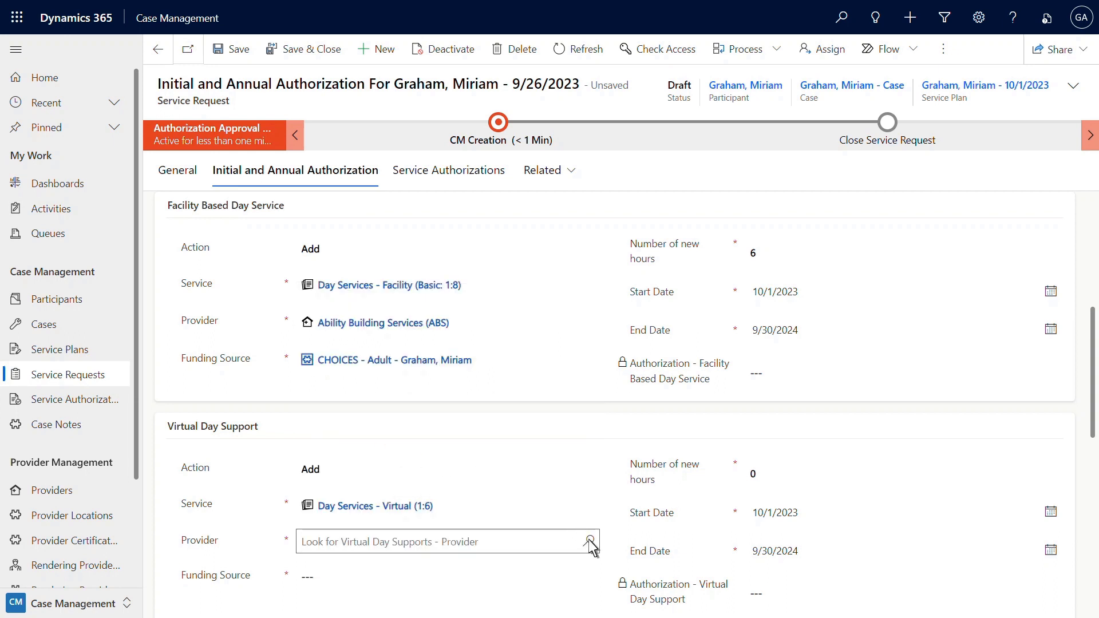
# For Virtual Day Support, choose provider Ability Building Services (ABS) and the participant's CHOICES - Adult funding source.
pyautogui.click(589, 542)
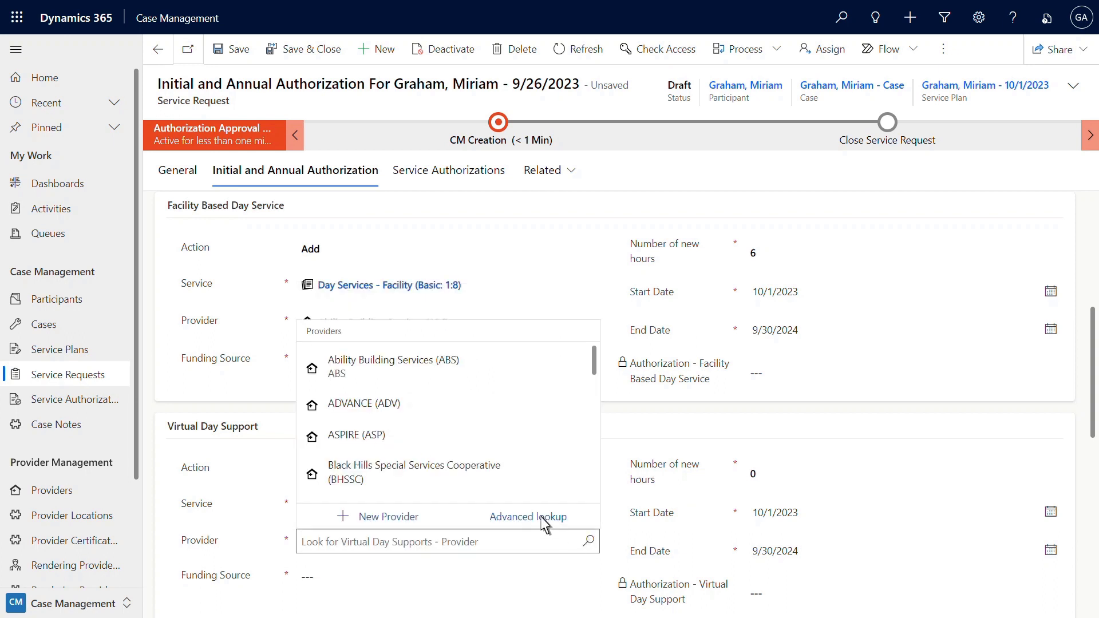
pyautogui.click(456, 361)
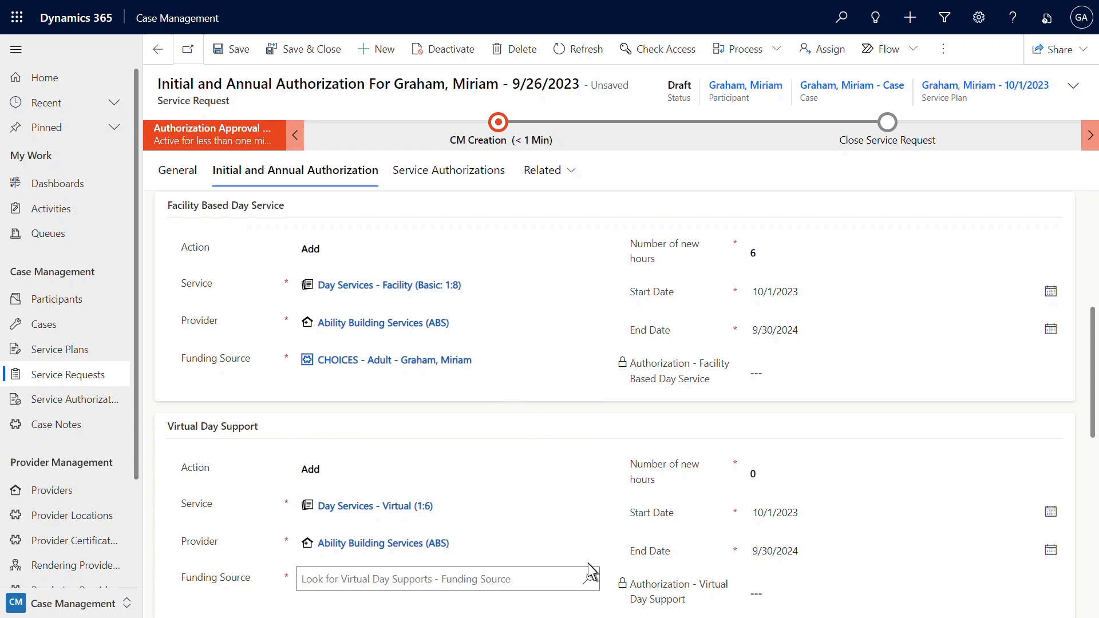
pyautogui.click(589, 580)
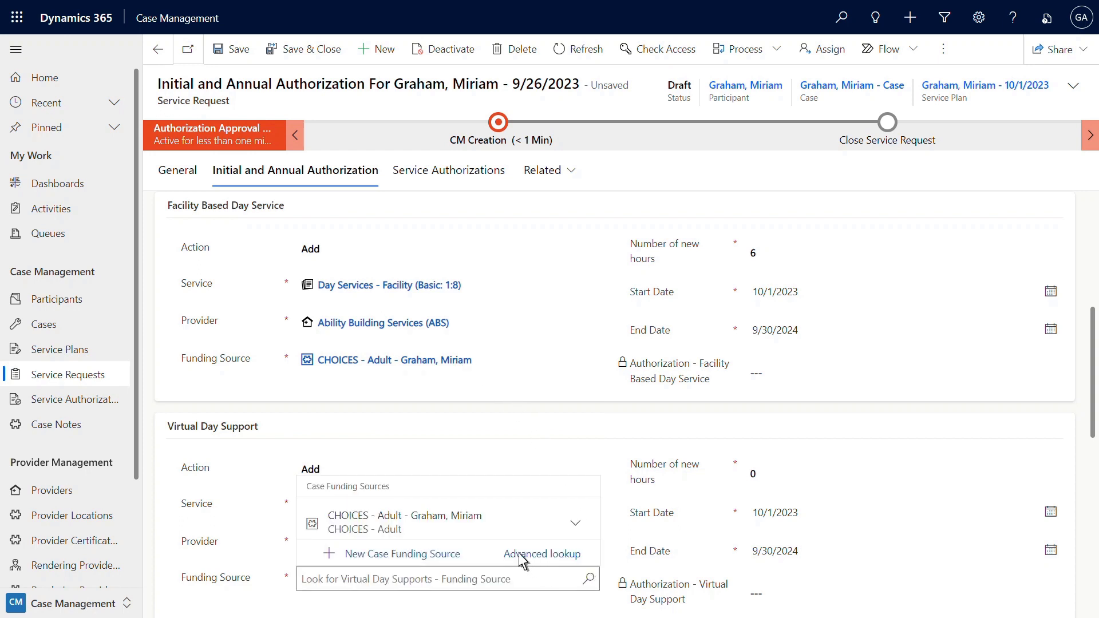
pyautogui.click(482, 524)
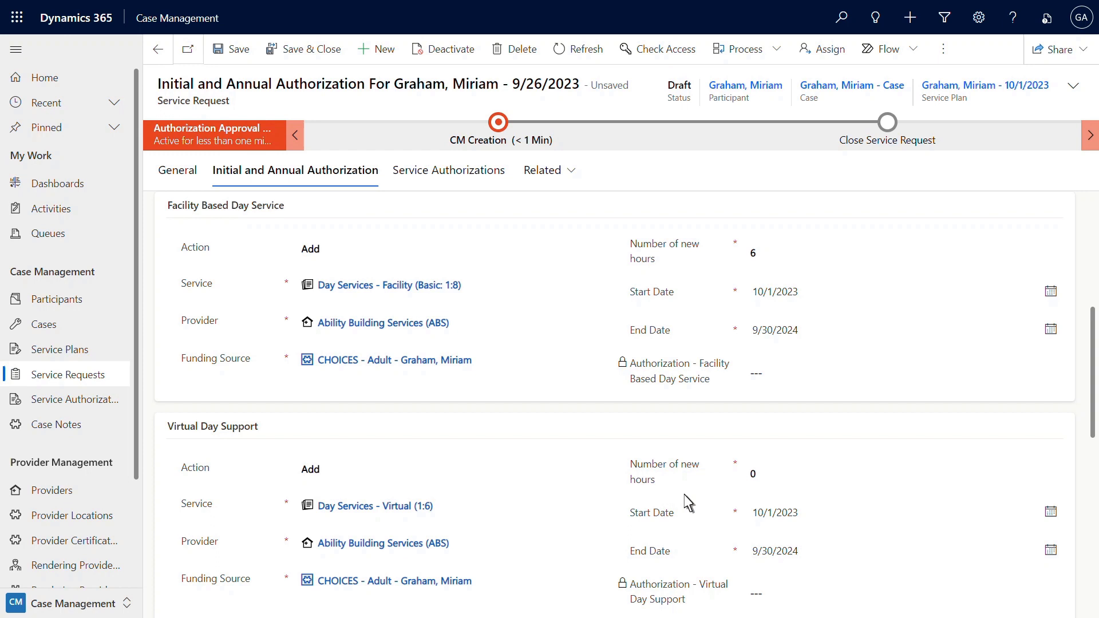
# Set the number of new hours for Virtual Day Support to 7 and save the service request.
pyautogui.click(756, 478)
pyautogui.write('7')
pyautogui.click(246, 54)
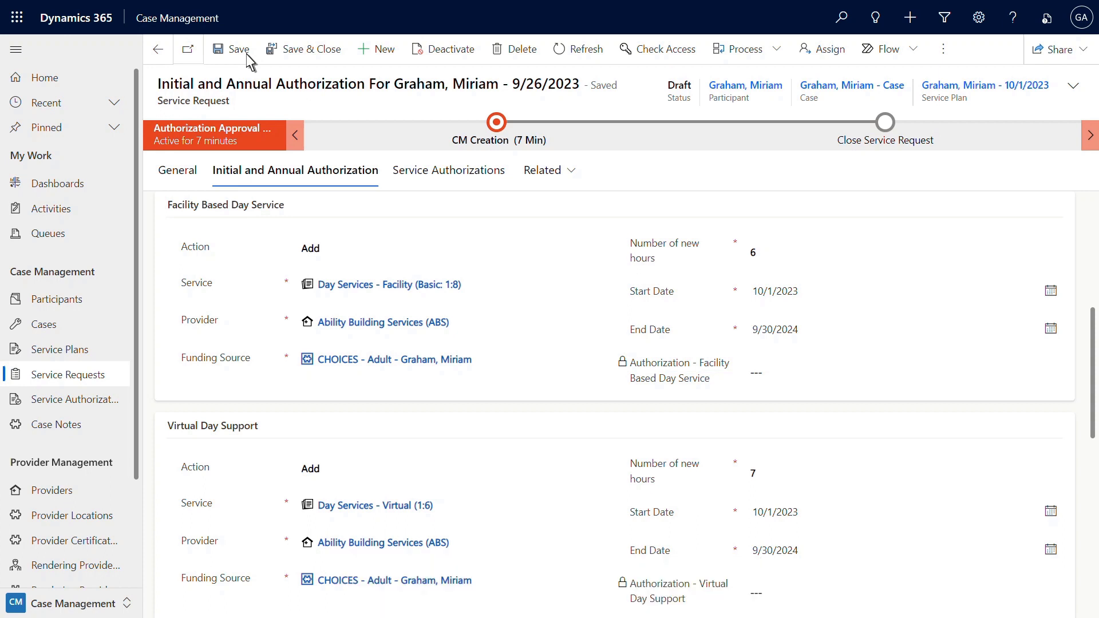
# Try to save the service request with the Facility Based Day Service action set to Increase.
pyautogui.click(322, 255)
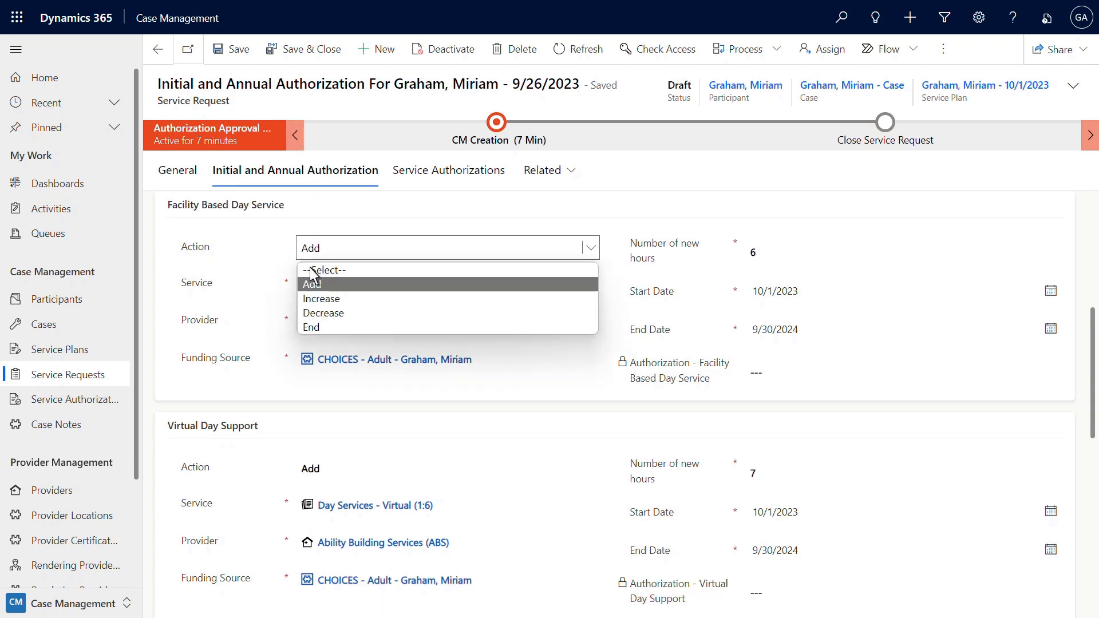
pyautogui.click(305, 299)
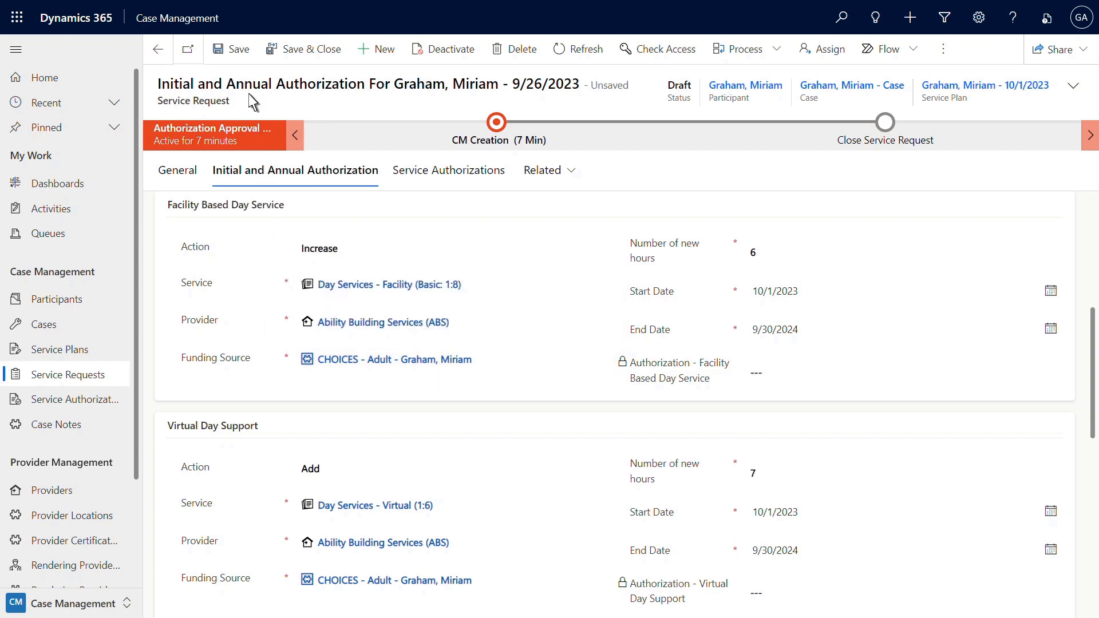
pyautogui.click(246, 56)
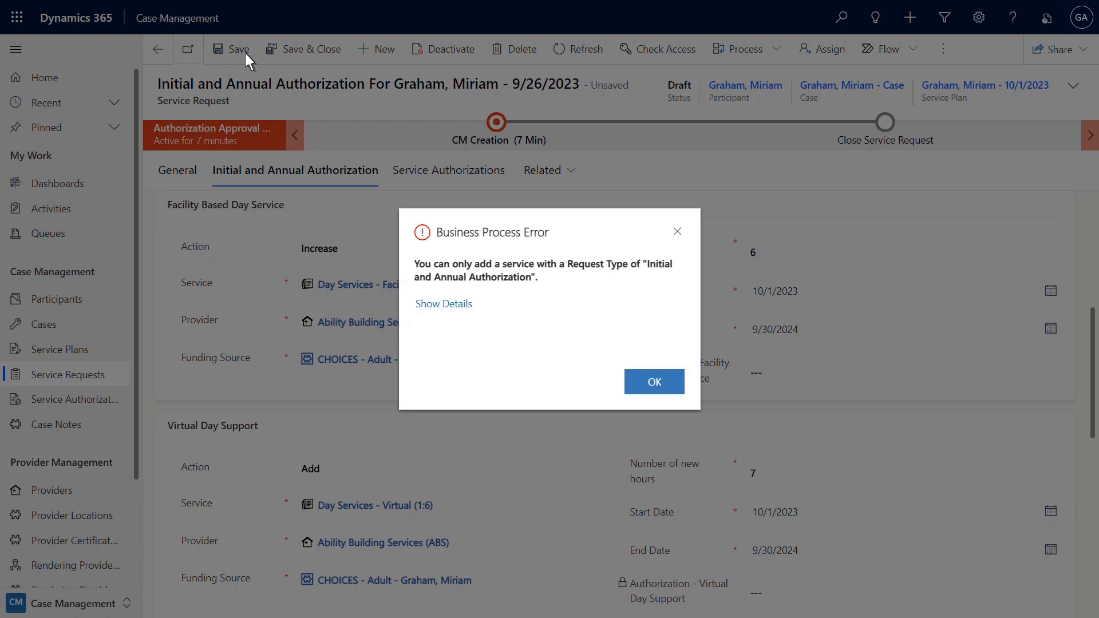
pyautogui.click(654, 385)
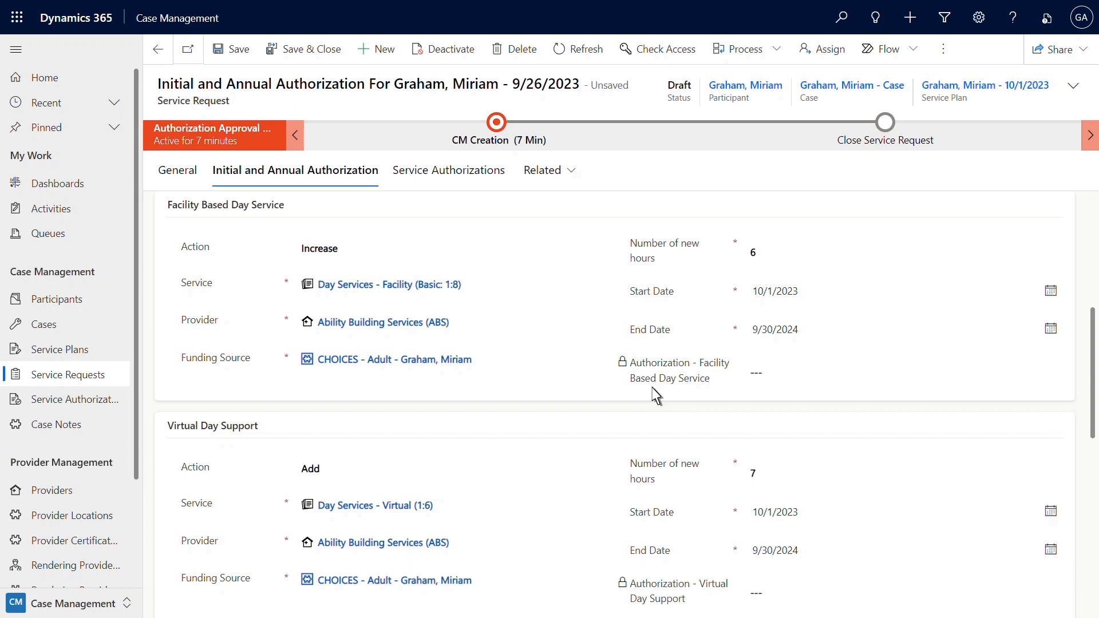
# Set the Facility Based Day Service action back to Add and save the request.
pyautogui.click(337, 252)
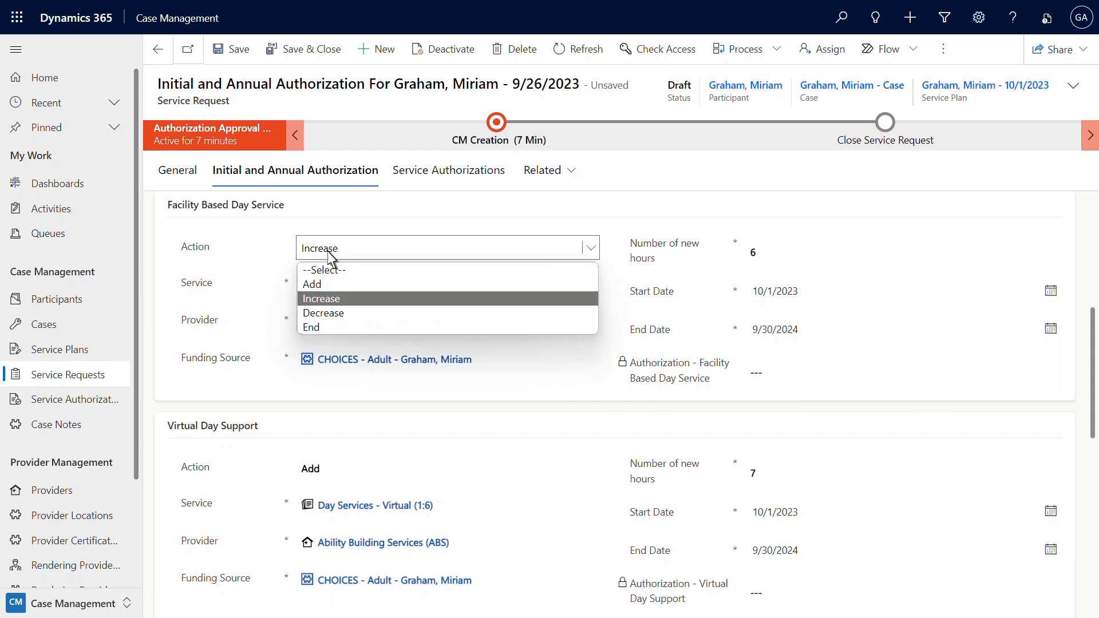
pyautogui.click(307, 286)
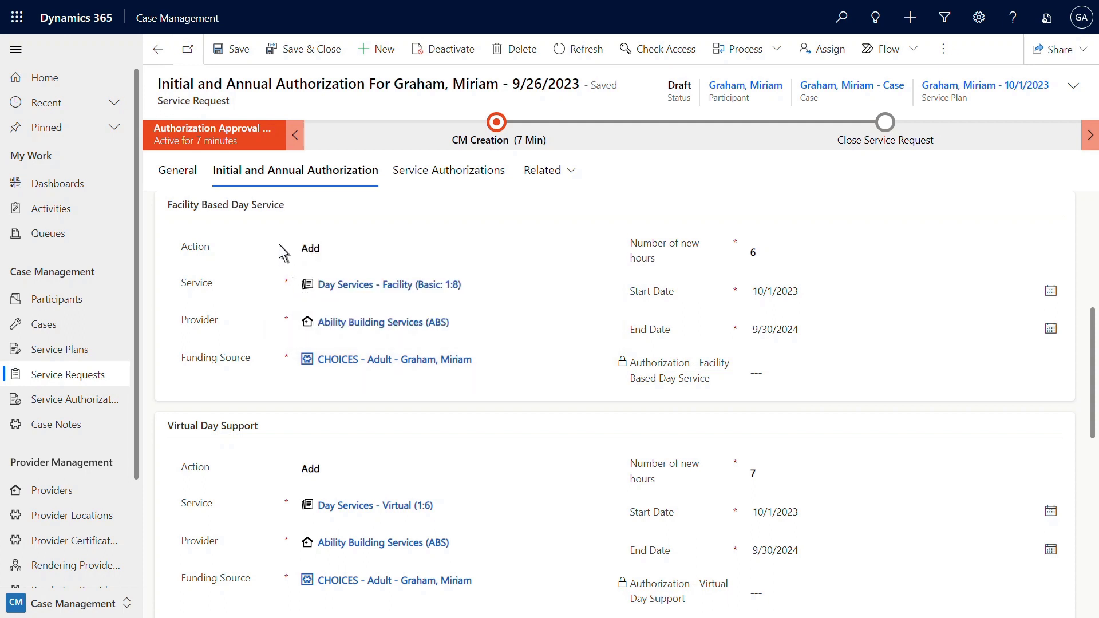
pyautogui.click(250, 59)
# In the general details, enter the summary of reason for service changes as "Adding facility and virtual services for" followed by the participant's first name.
pyautogui.click(167, 183)
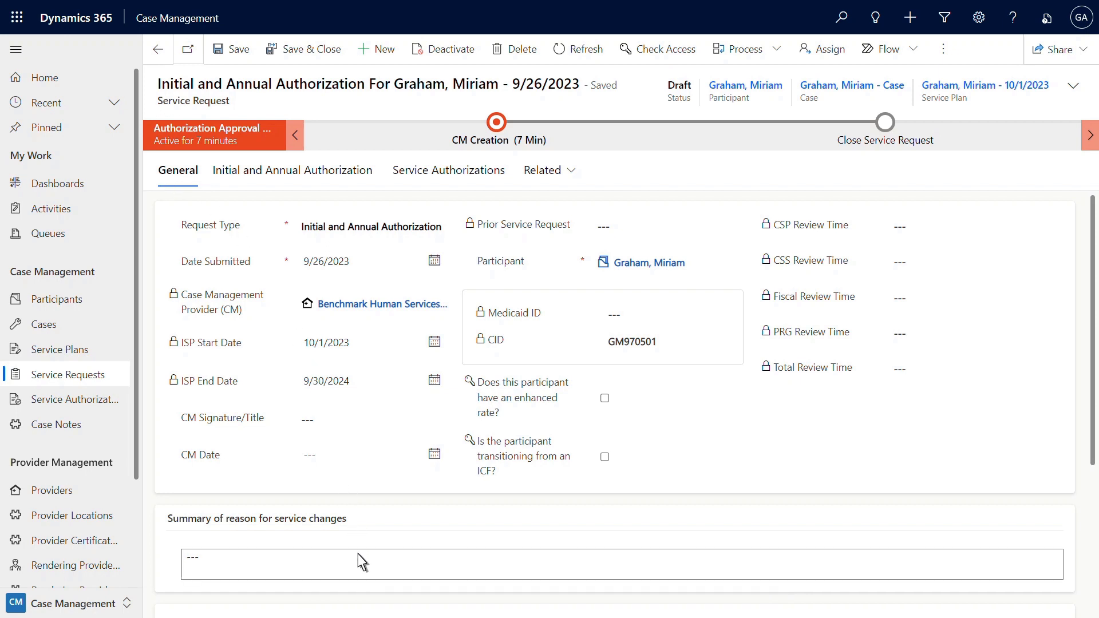
pyautogui.click(358, 560)
pyautogui.write('Adding facility and virtual ser')
pyautogui.write('vices for Miriam.')
pyautogui.press('Tab')
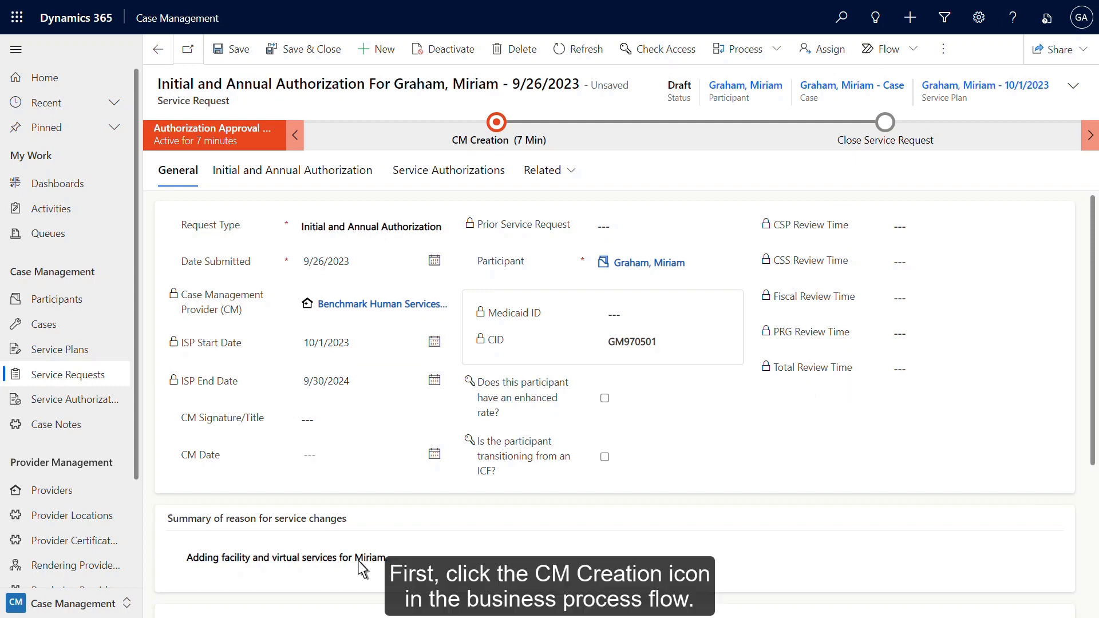
# Set the CM Review to Approved in the CM Creation stage and advance the request to CSP Review.
pyautogui.click(496, 122)
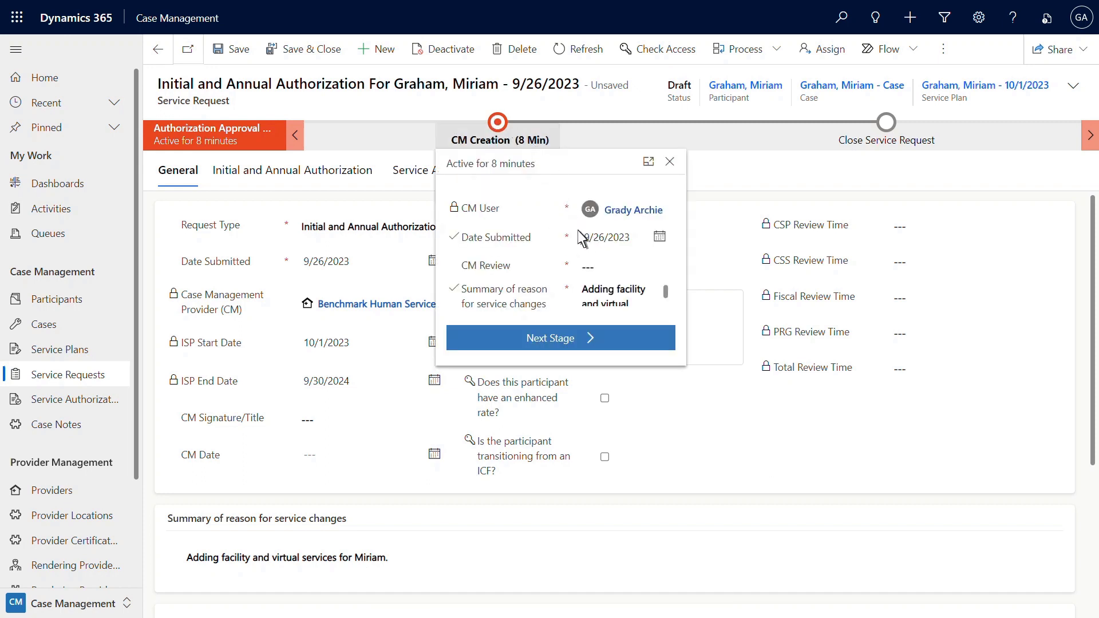
pyautogui.click(589, 273)
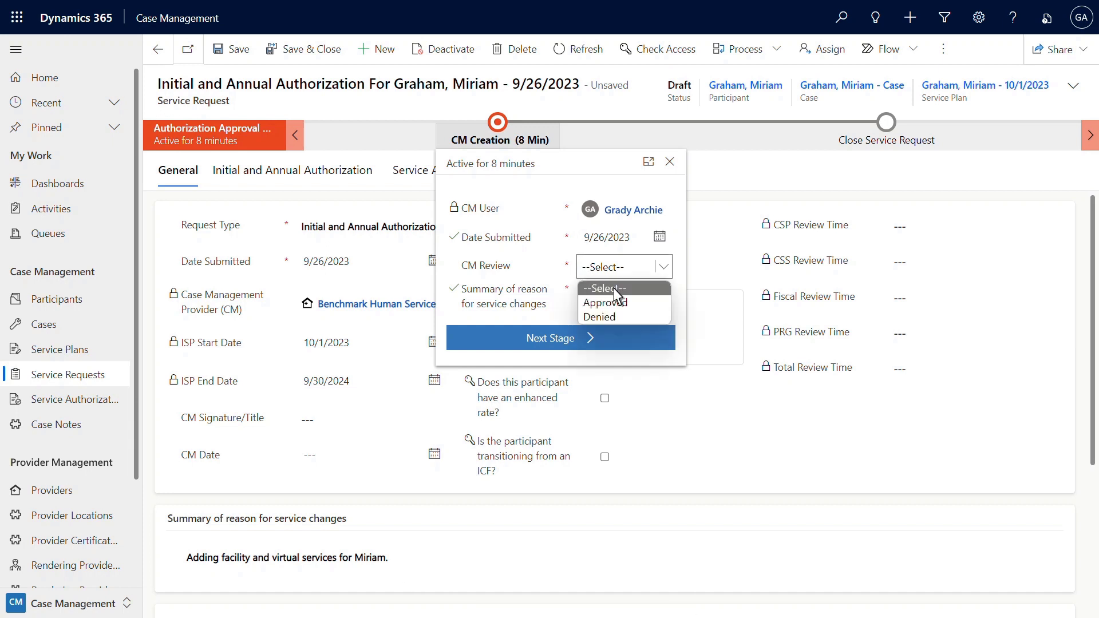
pyautogui.click(626, 307)
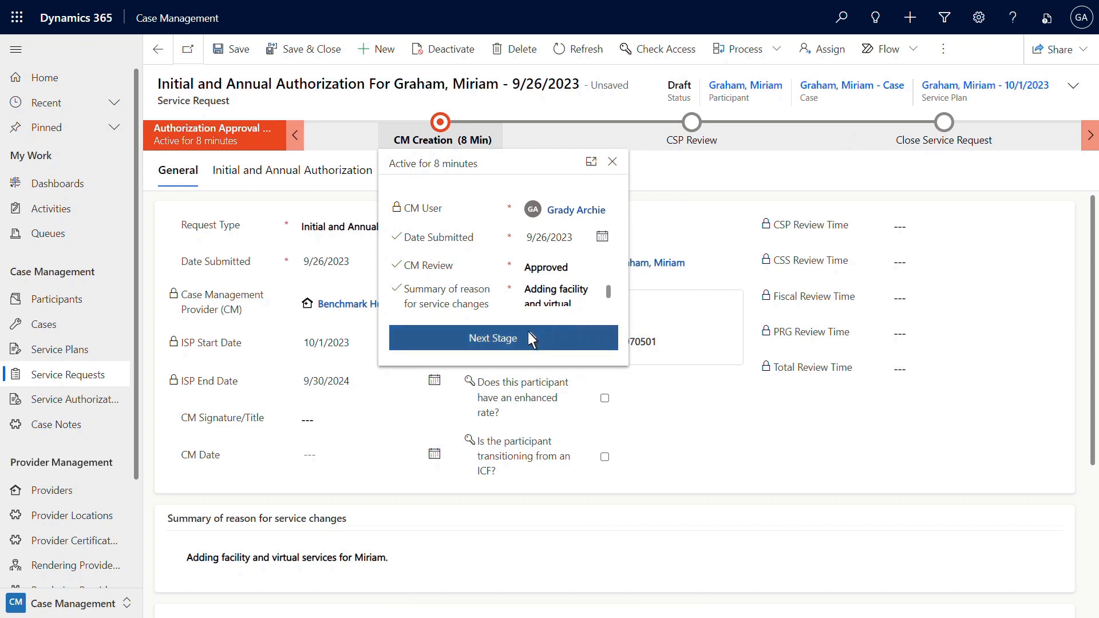
pyautogui.click(493, 338)
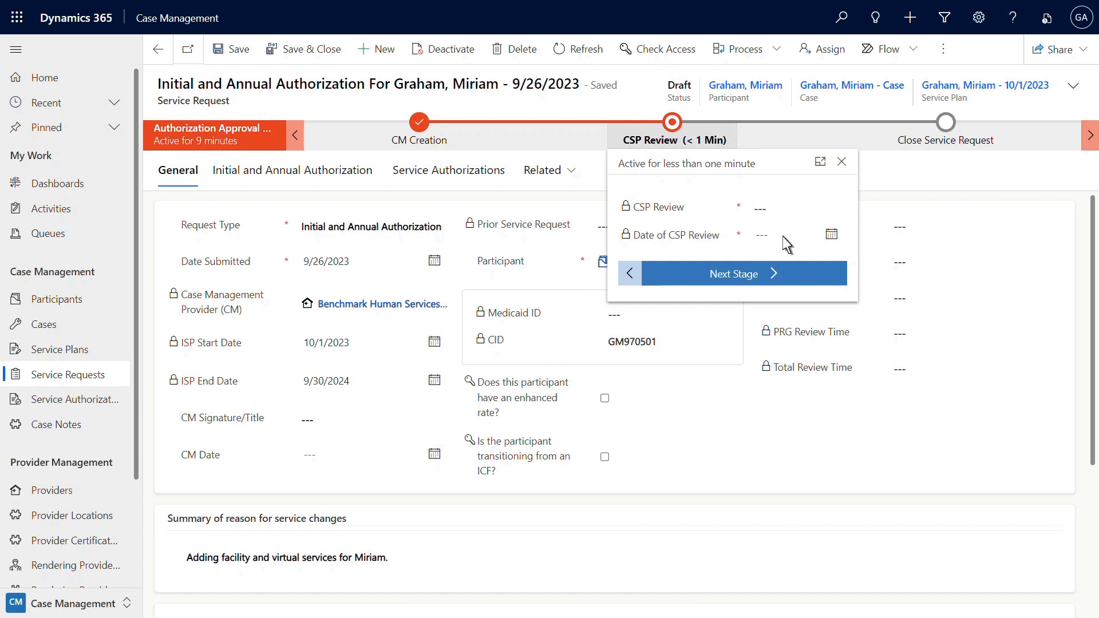
pyautogui.click(841, 162)
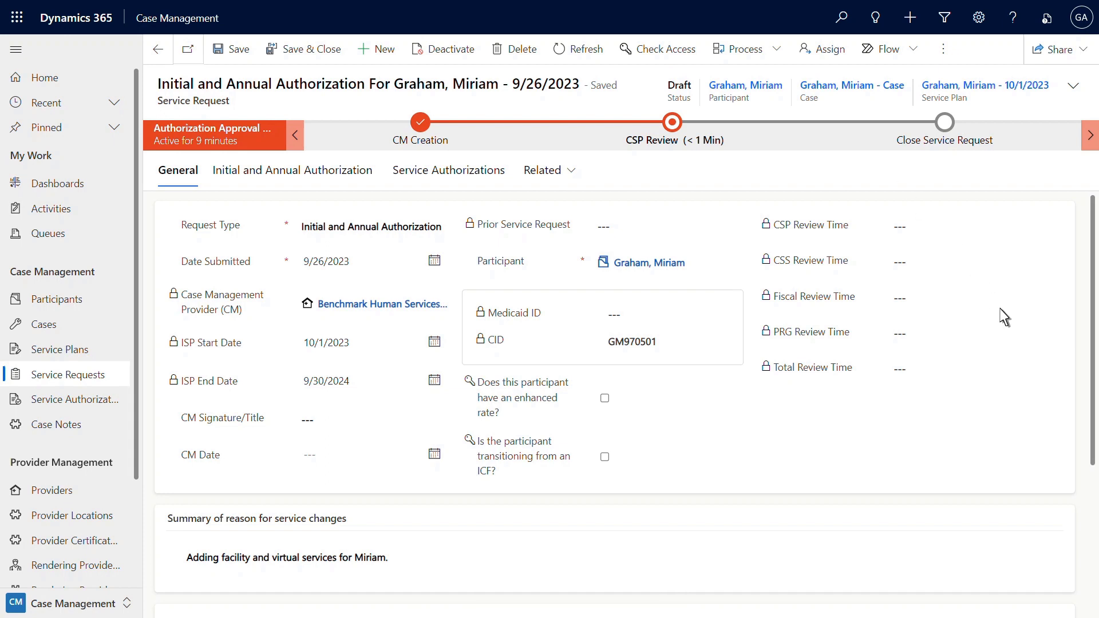
# Refresh the Acknowledgements table twice to check the provider's review status for the requested services.
pyautogui.scroll(-3, 1094, 567)
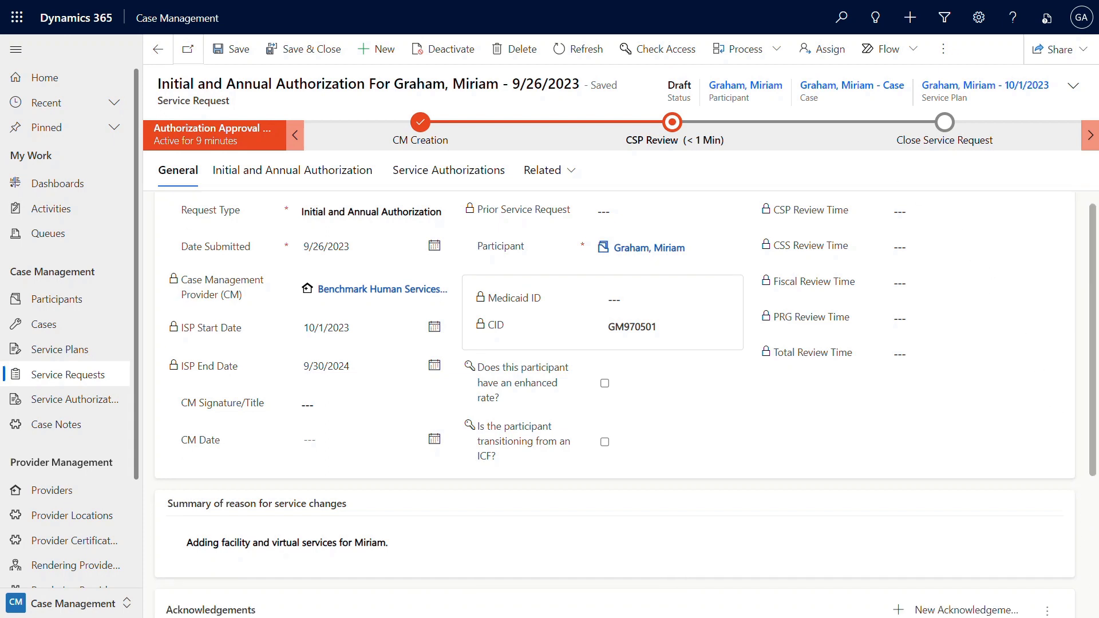
pyautogui.scroll(-1, 1093, 581)
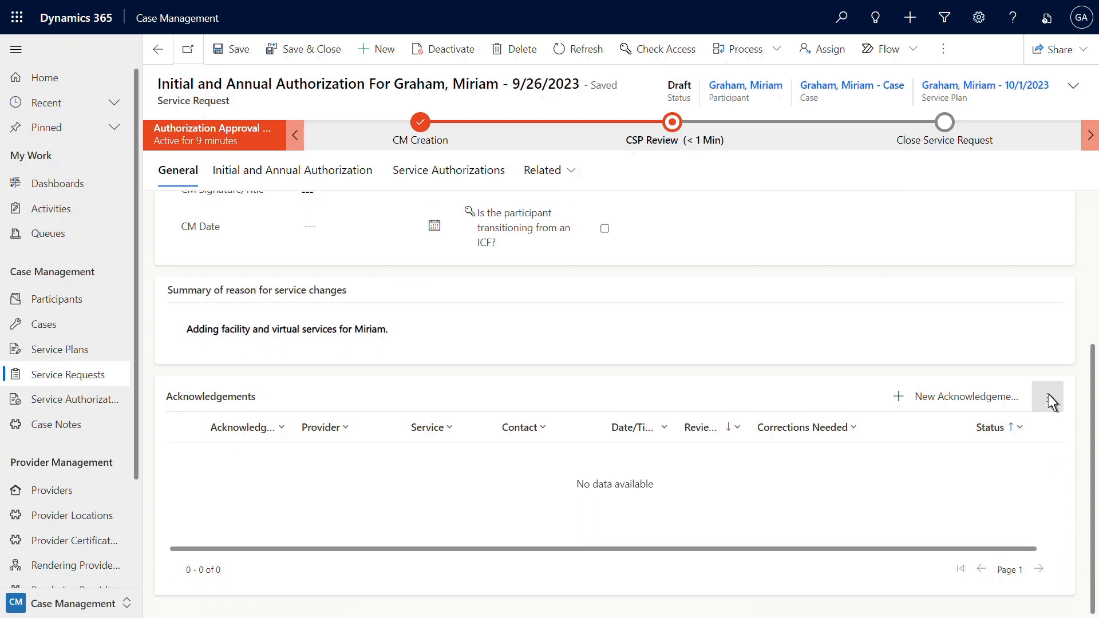
pyautogui.click(1047, 397)
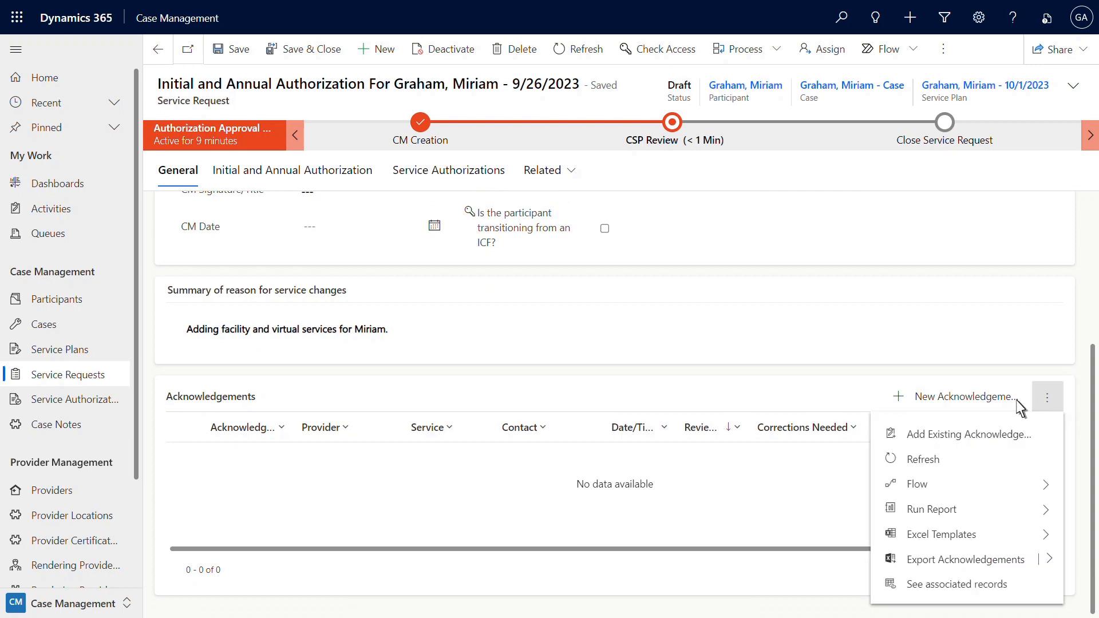
pyautogui.click(936, 461)
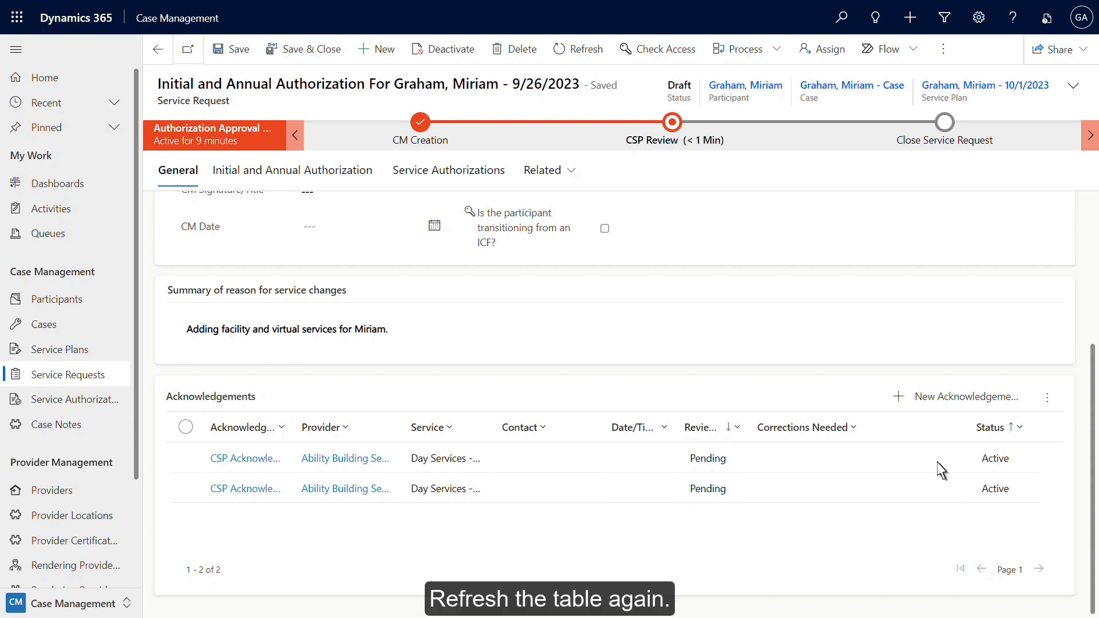
pyautogui.click(1048, 398)
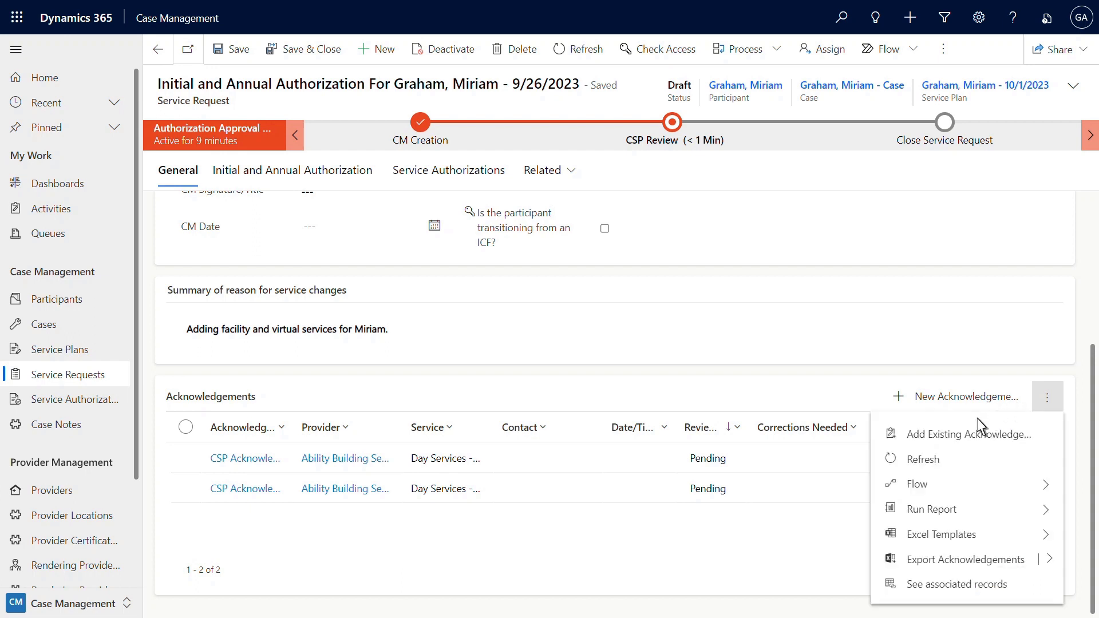
pyautogui.click(937, 459)
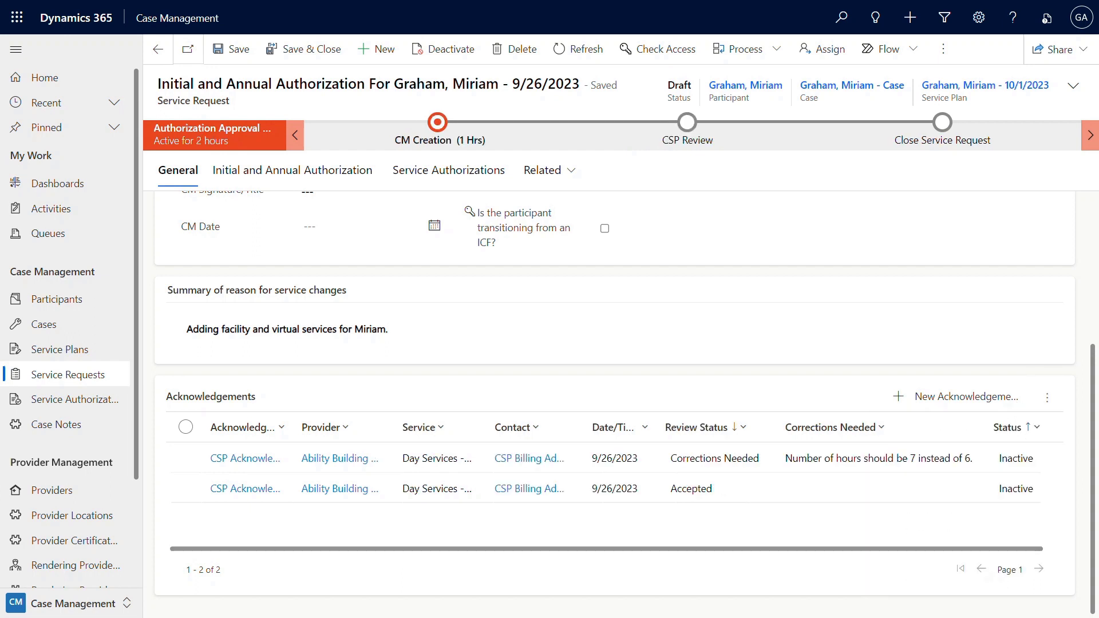
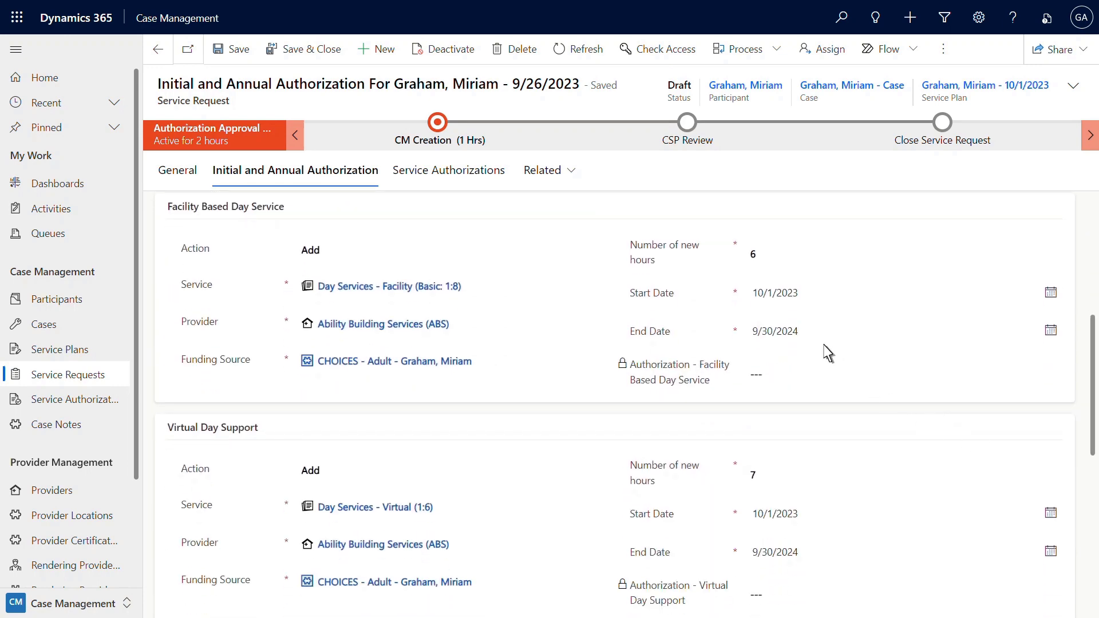
# Set the number of new hours for Facility Based Day Service to 7.
pyautogui.click(756, 254)
pyautogui.press('BackSpace')
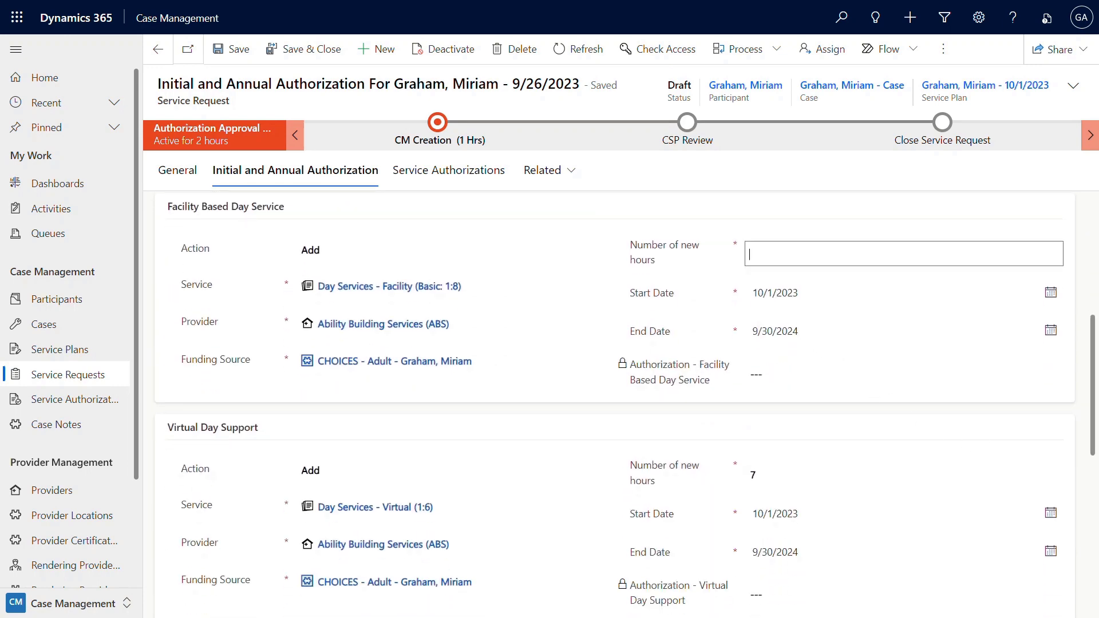
pyautogui.write('7')
pyautogui.press('Tab')
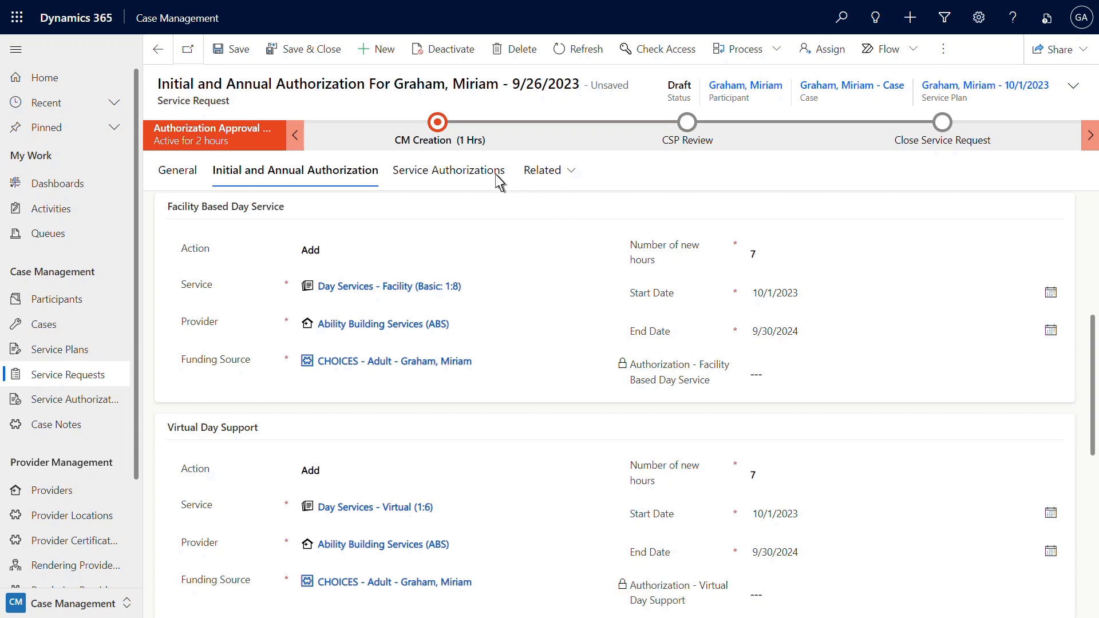
# In the CM Creation stage, add the line "Updates made." to the summary of reason for service changes.
pyautogui.click(437, 123)
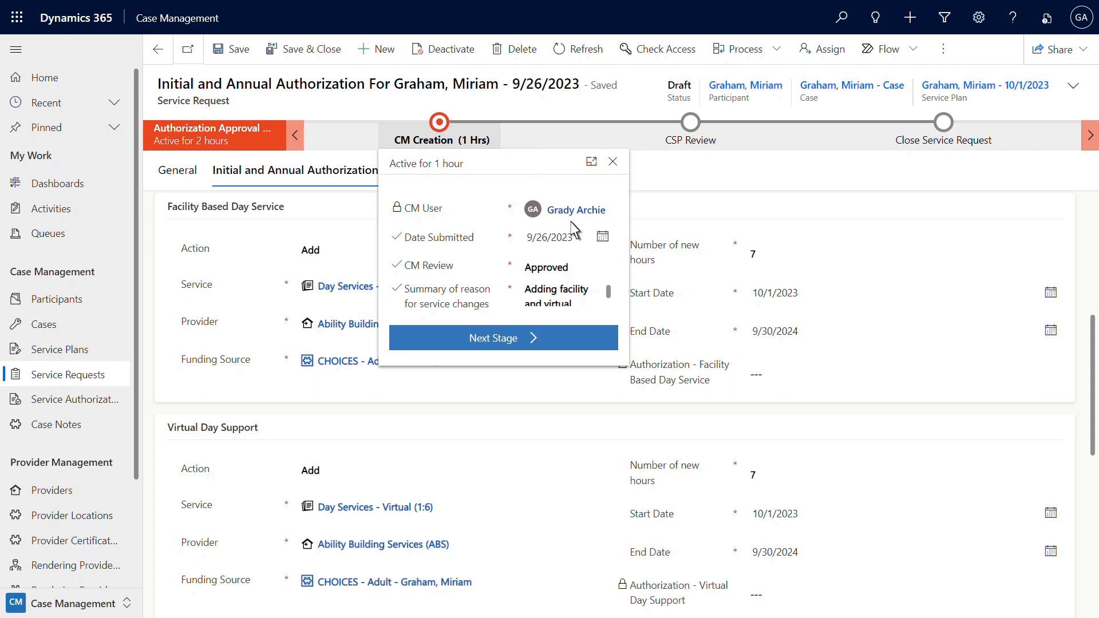
pyautogui.scroll(-2, 610, 311)
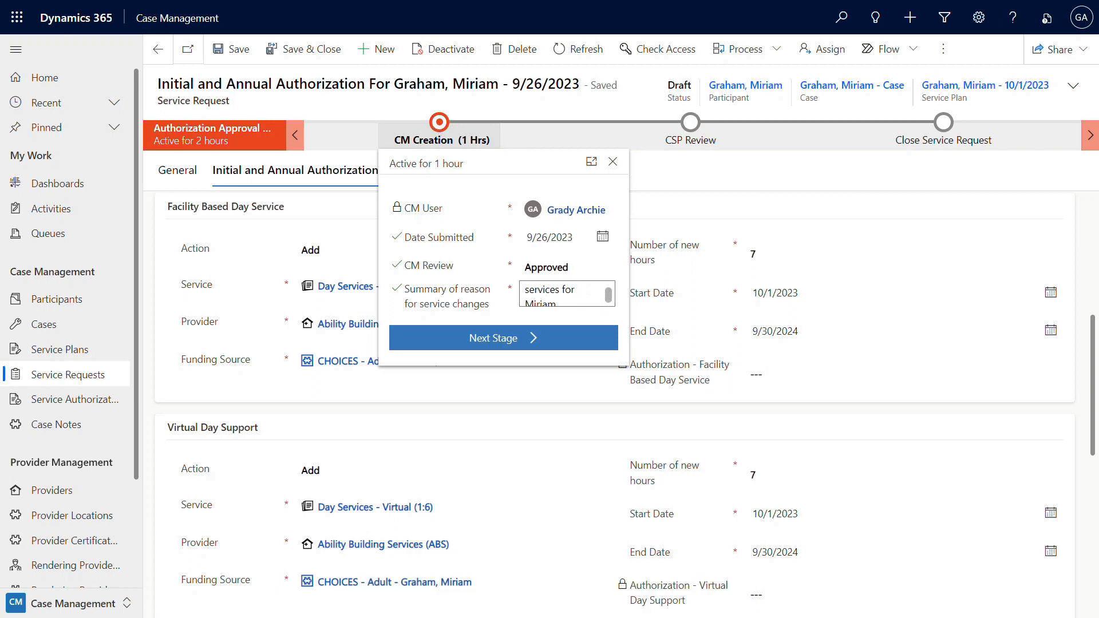
pyautogui.click(560, 309)
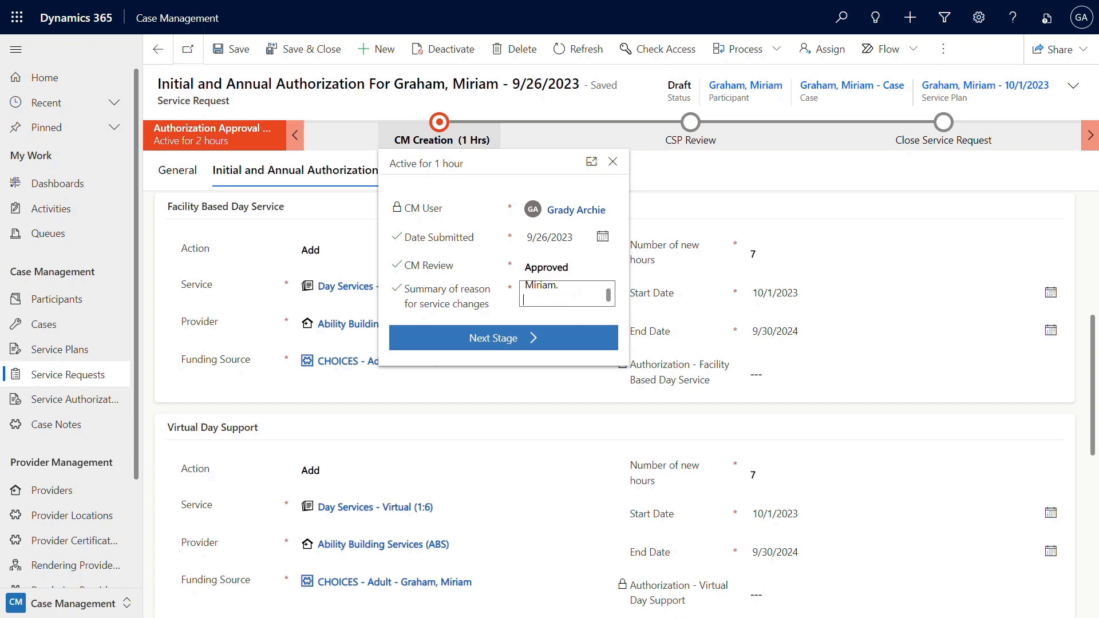
pyautogui.write('Updates made.')
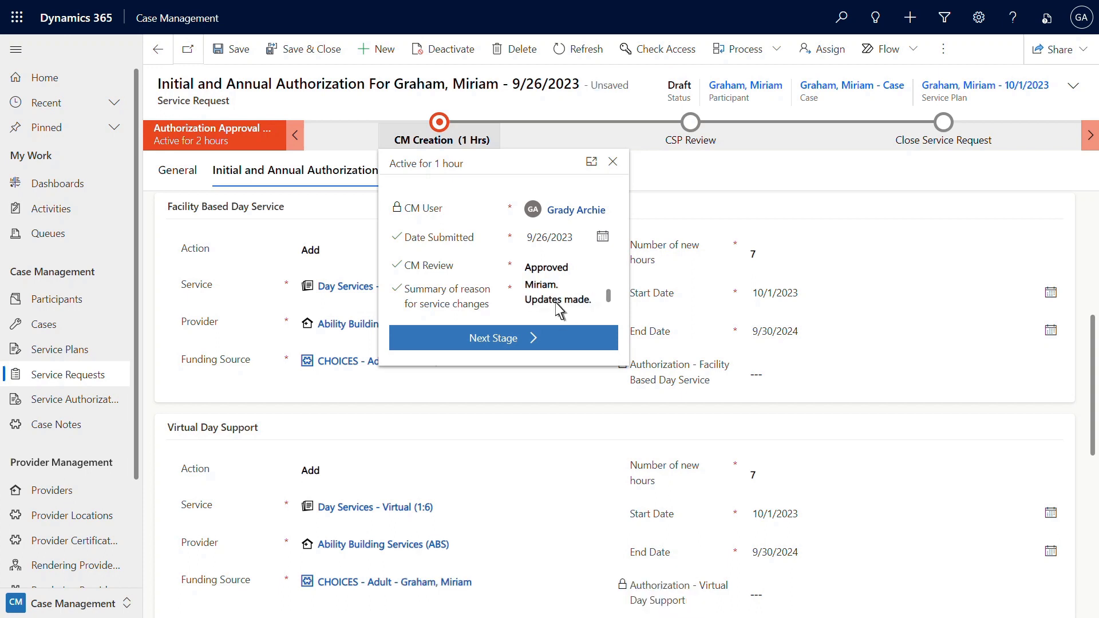
# Resubmit the corrected service request by advancing it from CM Creation to the CSP Review stage, and dismiss the stage details.
pyautogui.click(517, 344)
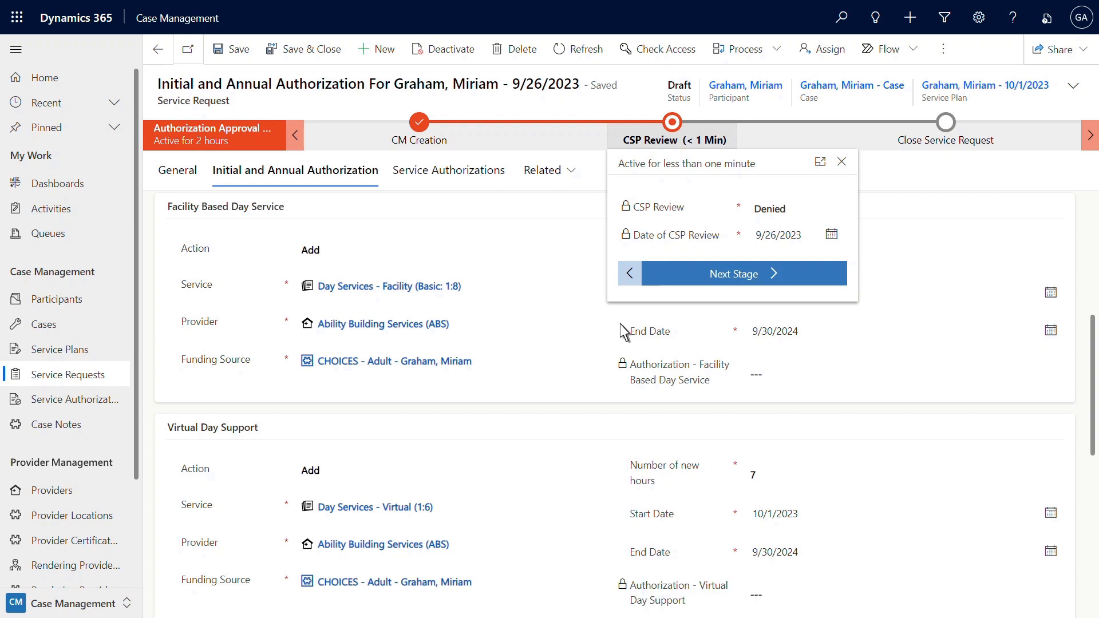
pyautogui.click(841, 162)
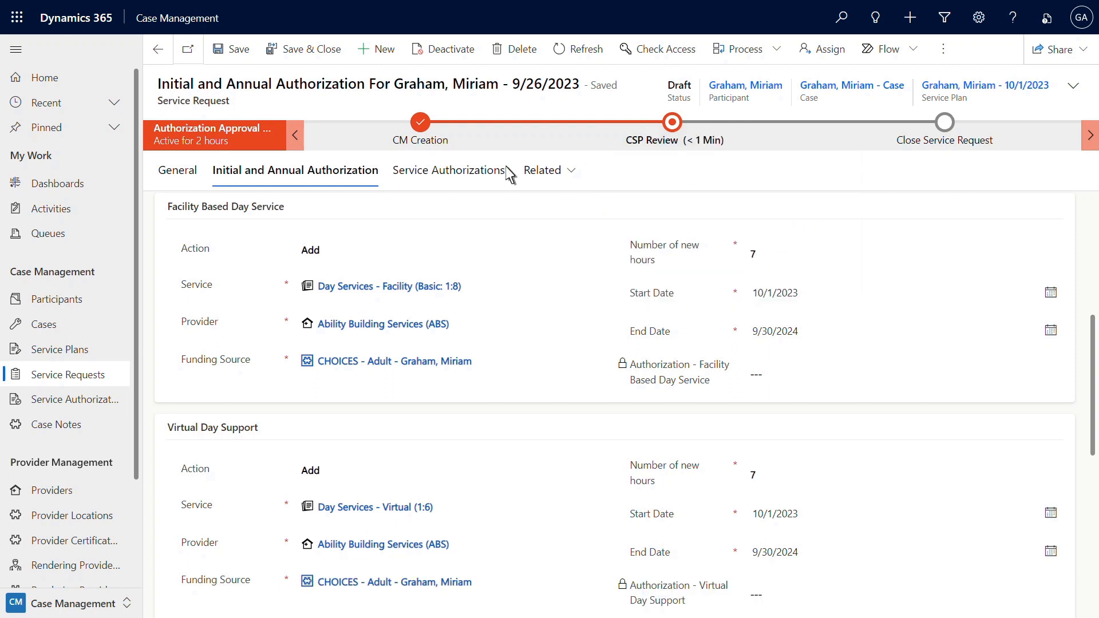
# Return to the request's general information and refresh the Acknowledgements table twice to check the provider's review status for the resubmitted services.
pyautogui.click(194, 176)
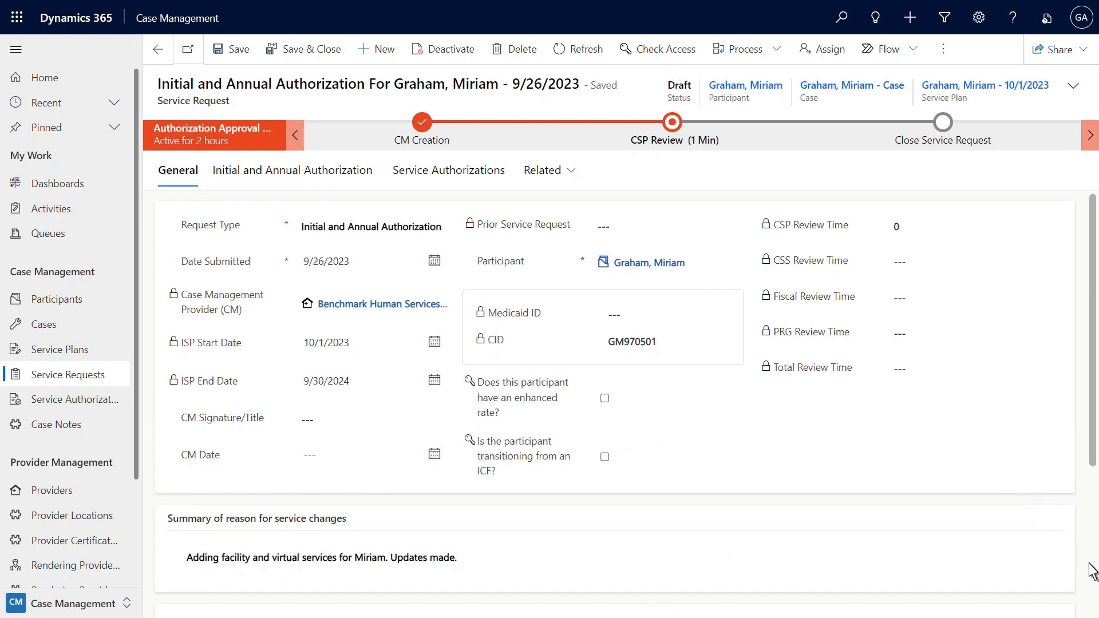
pyautogui.scroll(-5, 1093, 579)
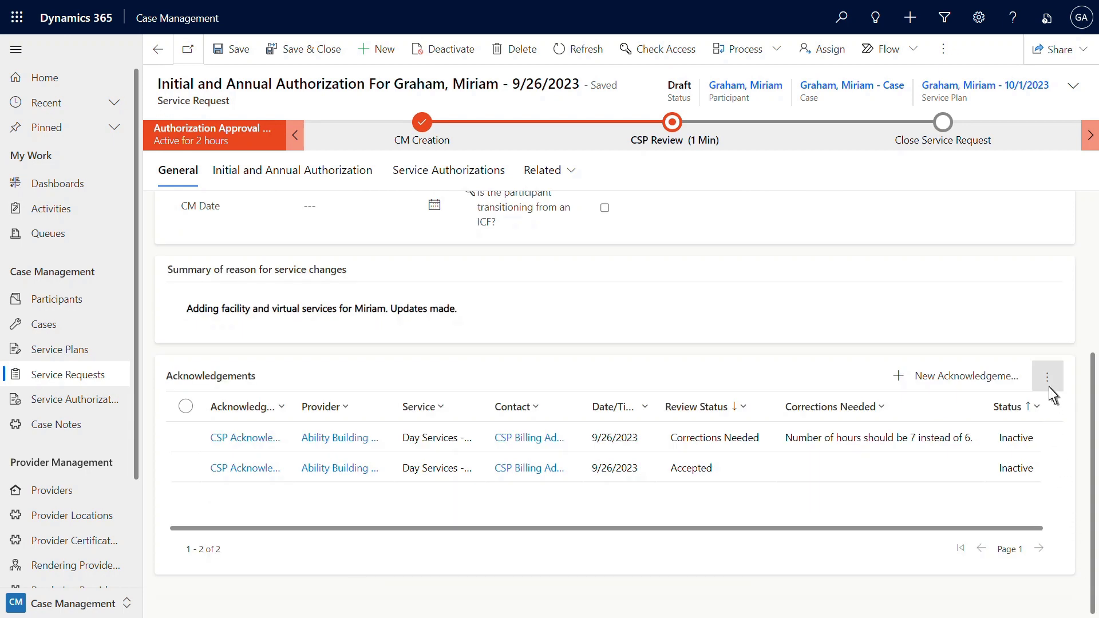
pyautogui.click(1048, 376)
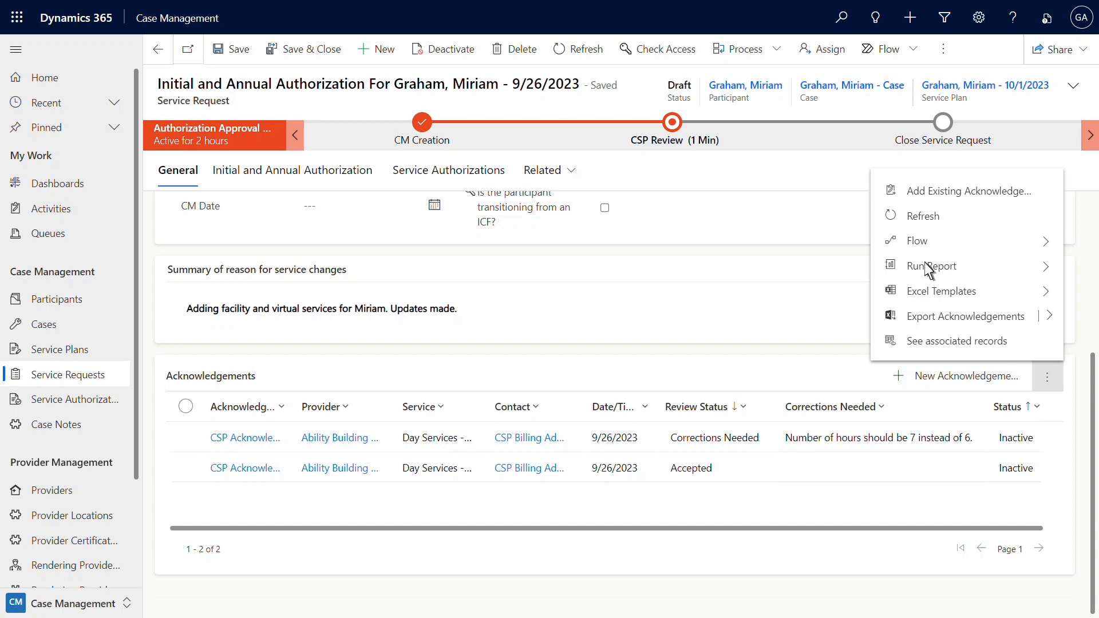
pyautogui.click(910, 218)
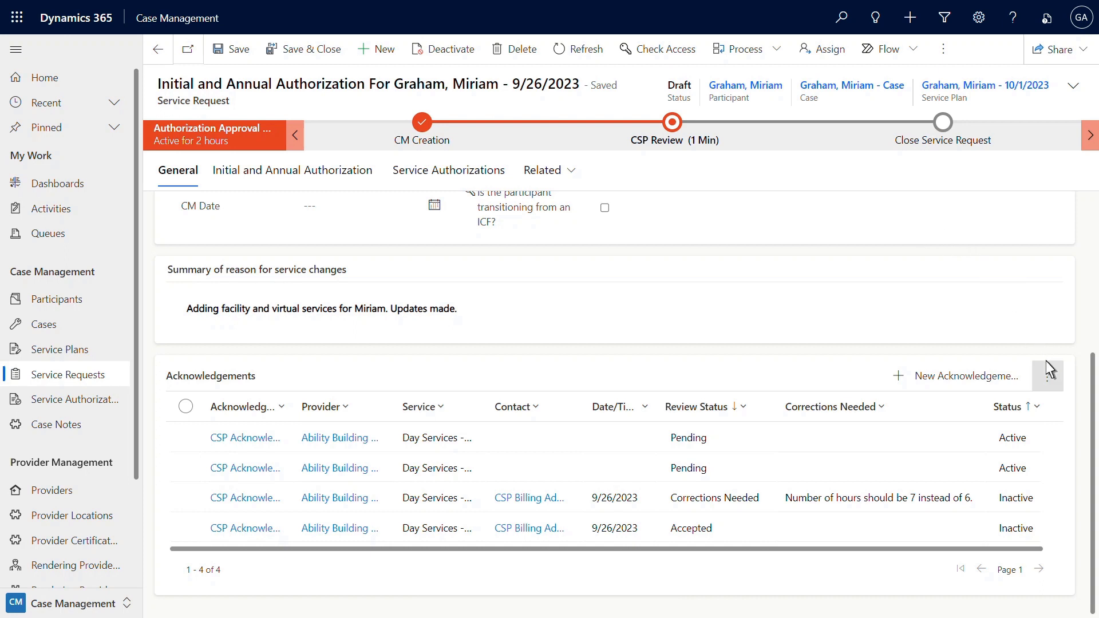
pyautogui.click(1050, 379)
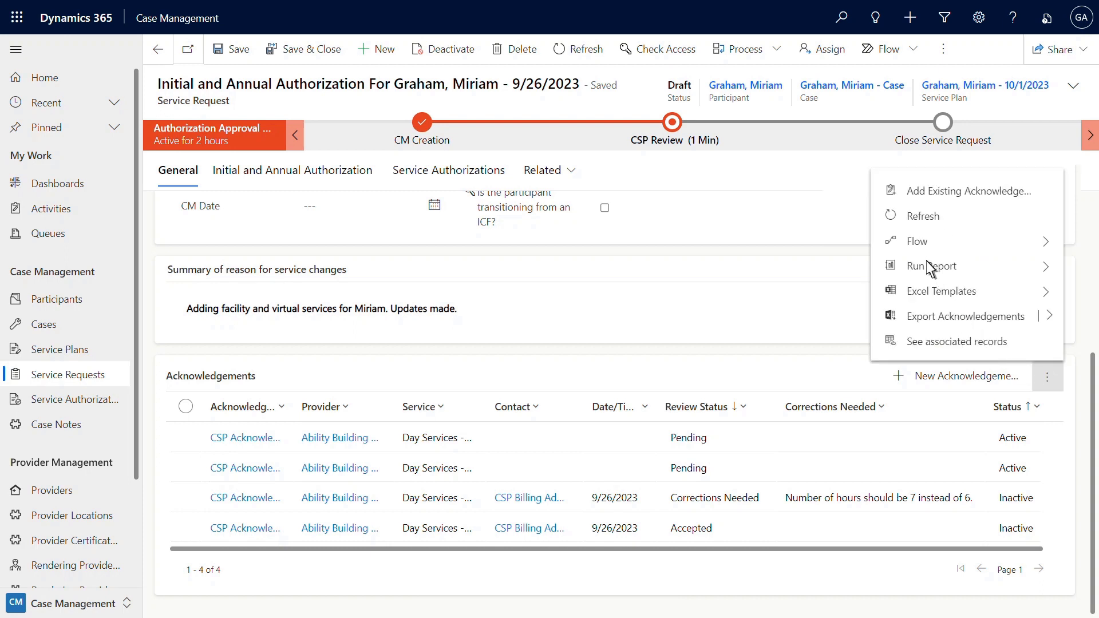
pyautogui.click(912, 216)
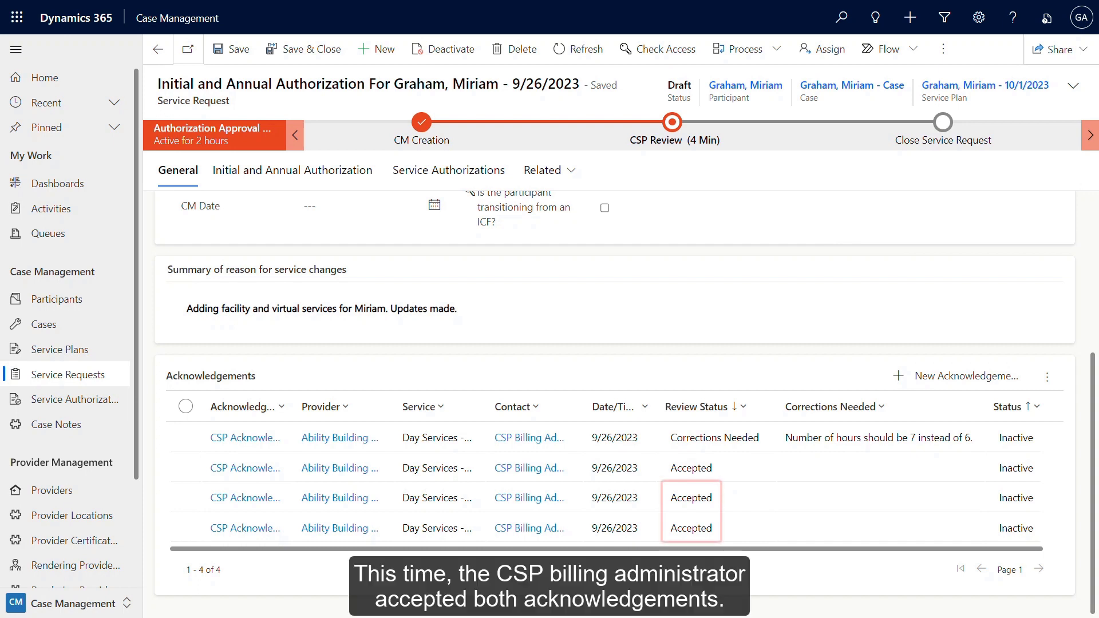